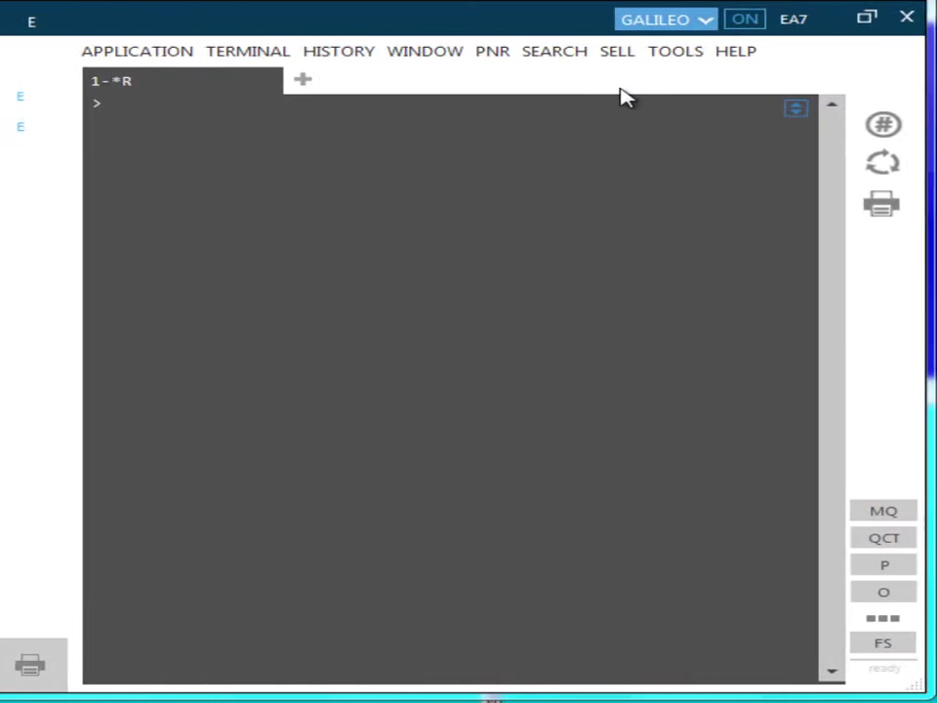
Step: Dismiss the booking edit options and send #SEAT for the London–Newark flight UA 28
left_click(454, 54)
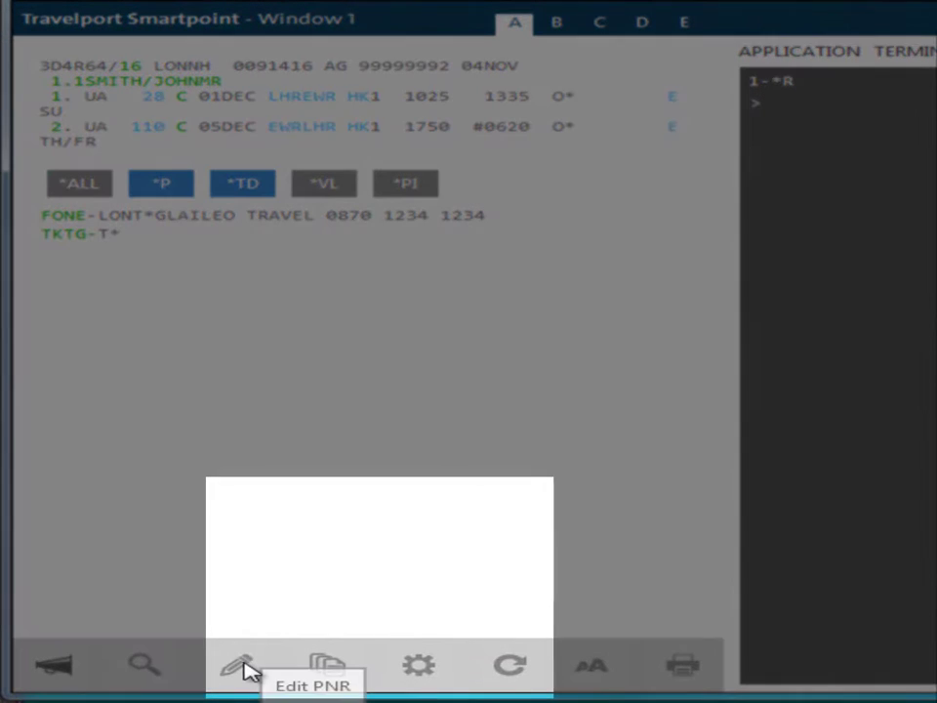
left_click(244, 664)
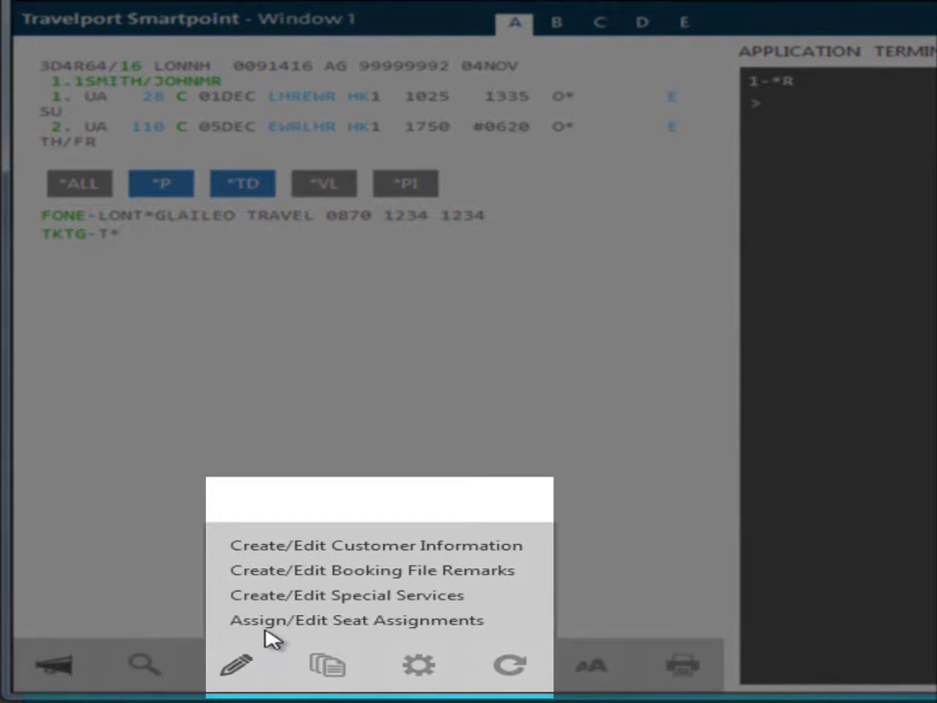
left_click(796, 111)
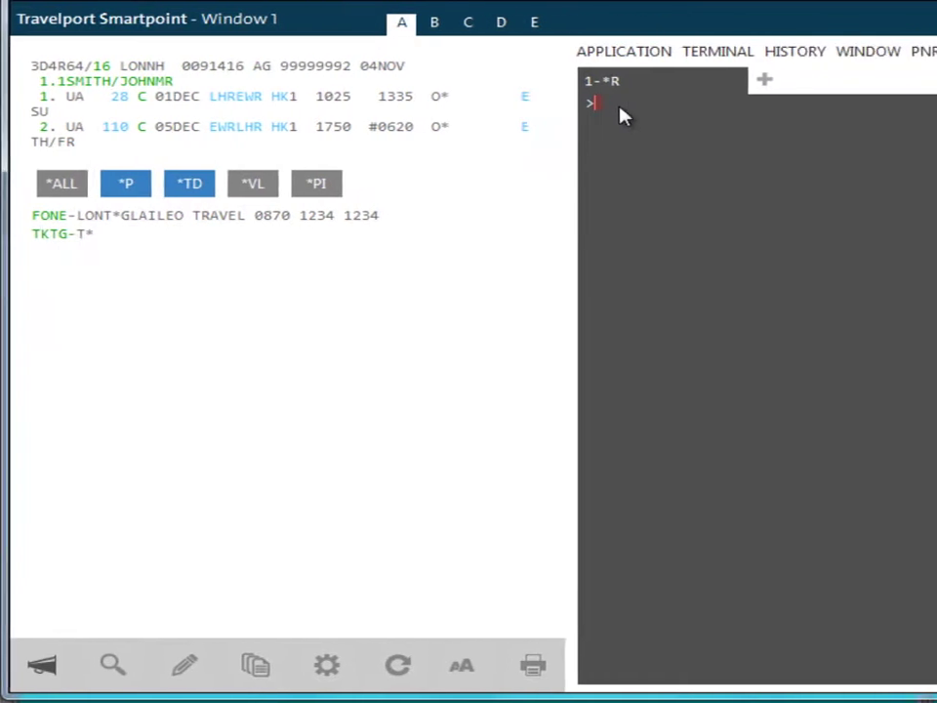
type("#SEAT")
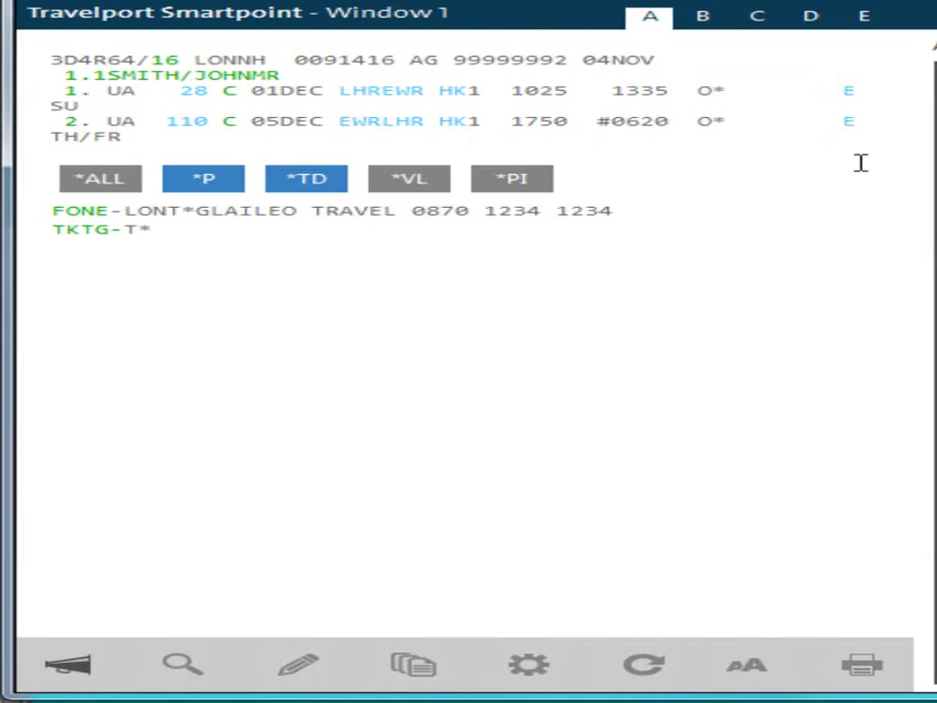
Step: Reserve seat 17K on UA 28 London–Newark from its seat map
left_click(231, 97)
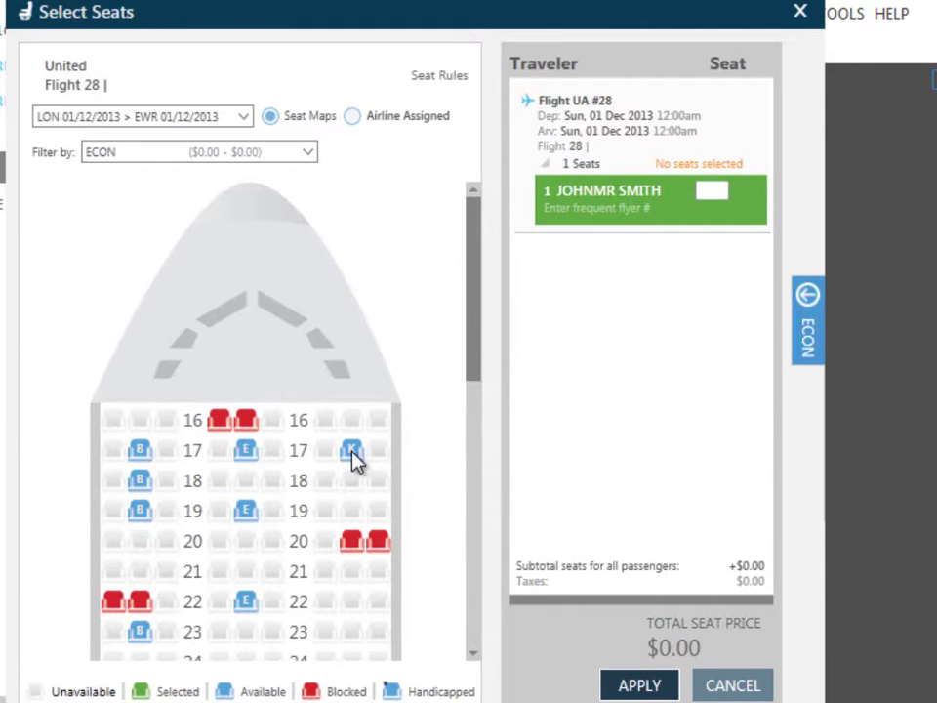
left_click(352, 451)
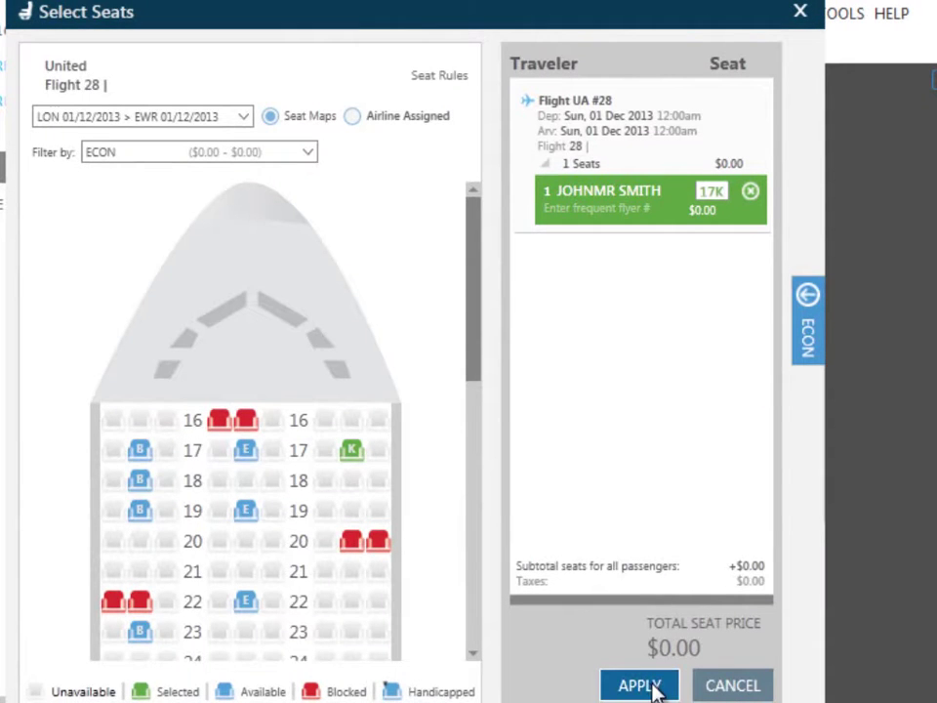
left_click(649, 687)
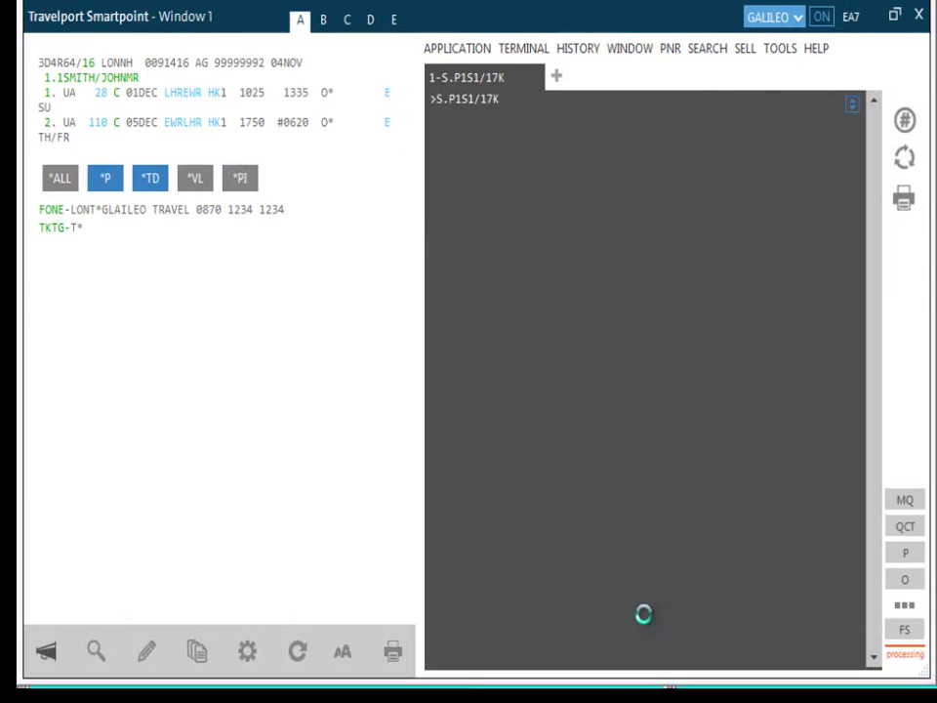
Step: Reserve seat 10F on UA 110 Newark–London and display the seat data showing 17K and 10F
left_click(117, 132)
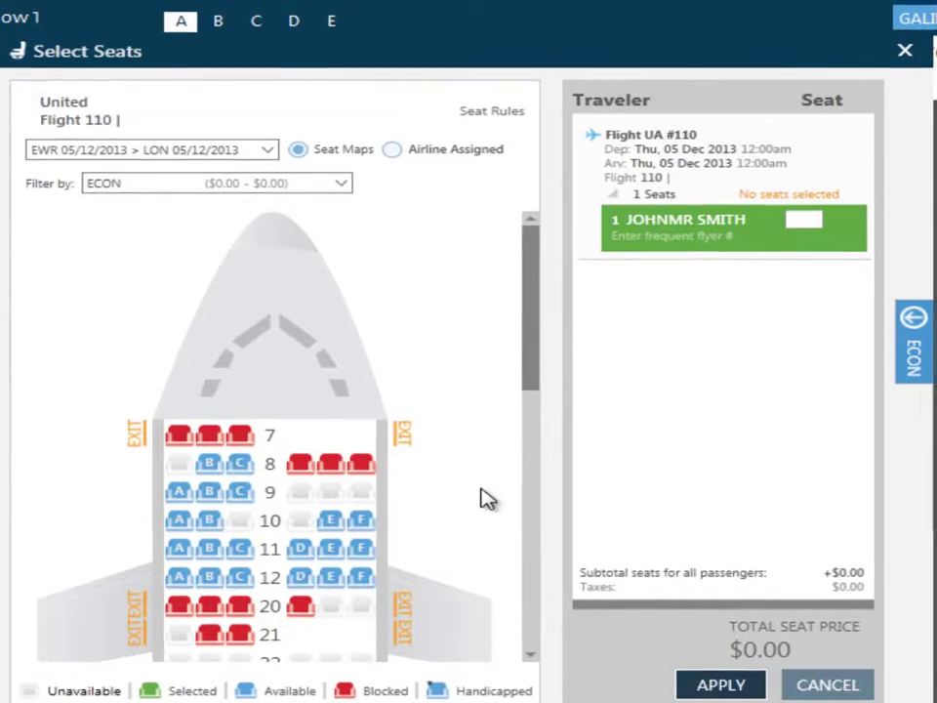
left_click(363, 523)
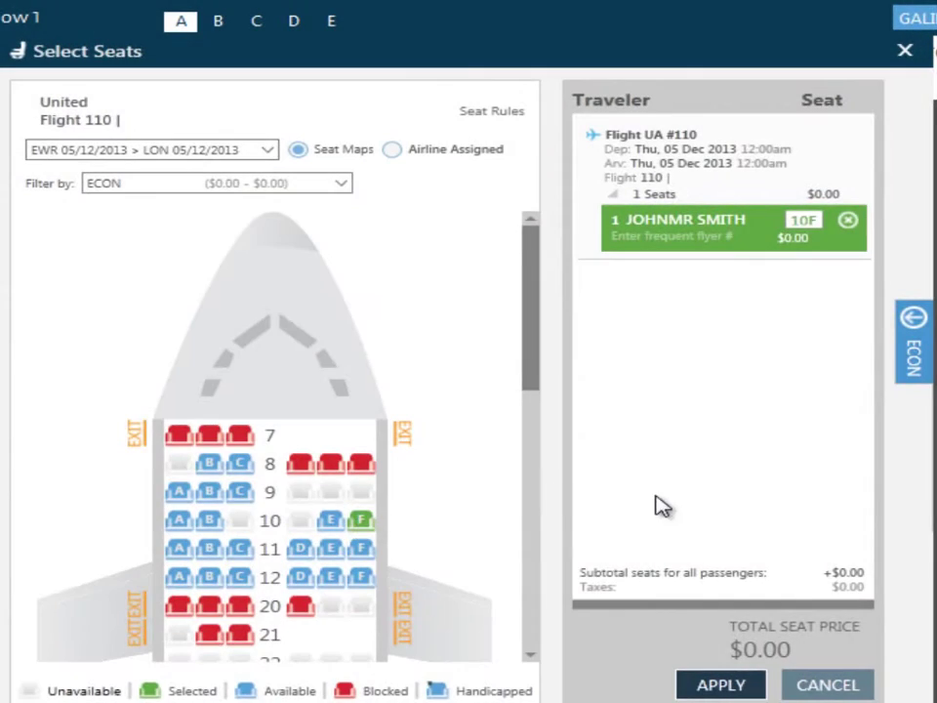
left_click(719, 687)
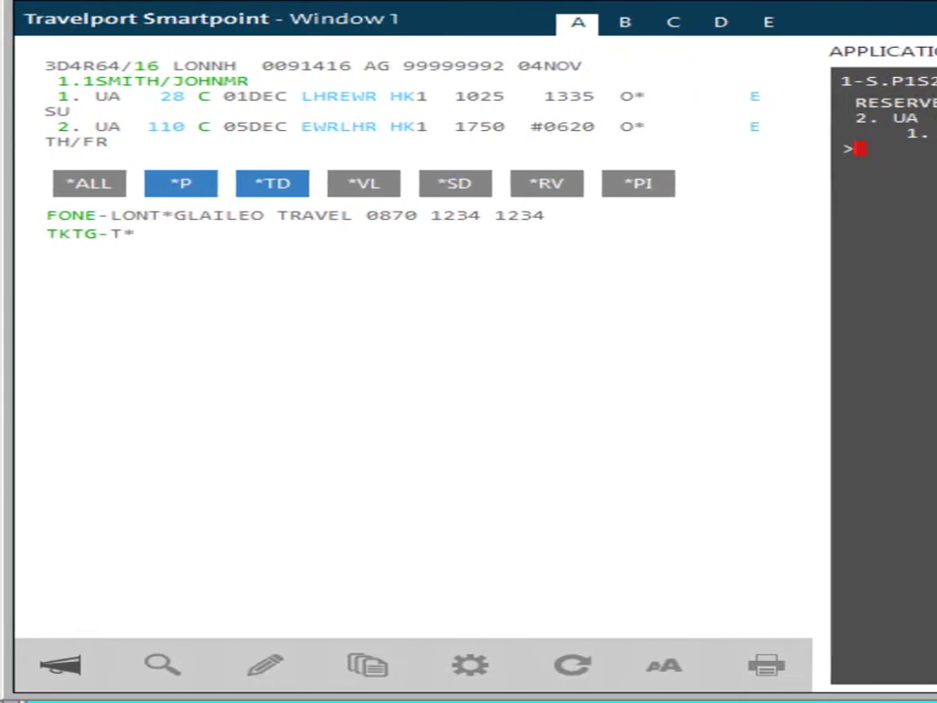
left_click(456, 190)
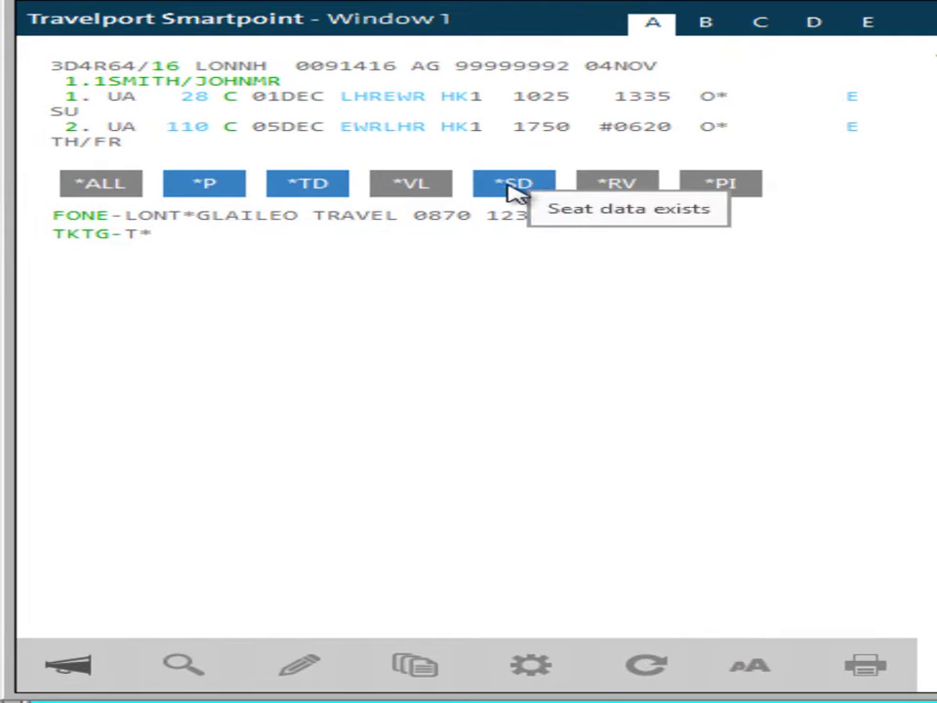
left_click(515, 192)
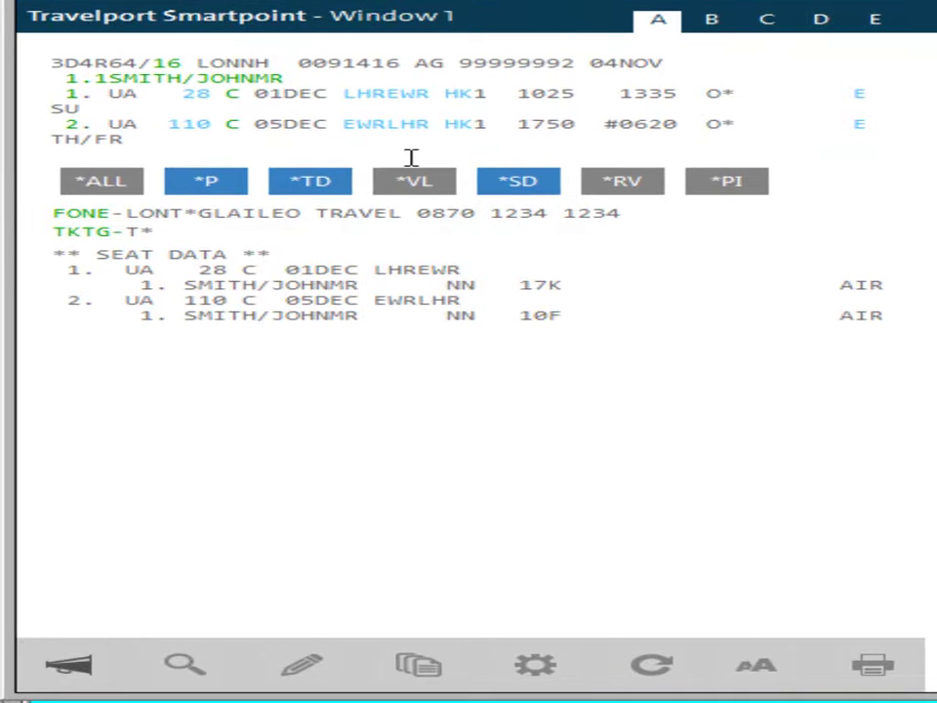
Step: Clear the chosen seat on UA 28 and continue past the Seats not assigned prompt
left_click(231, 97)
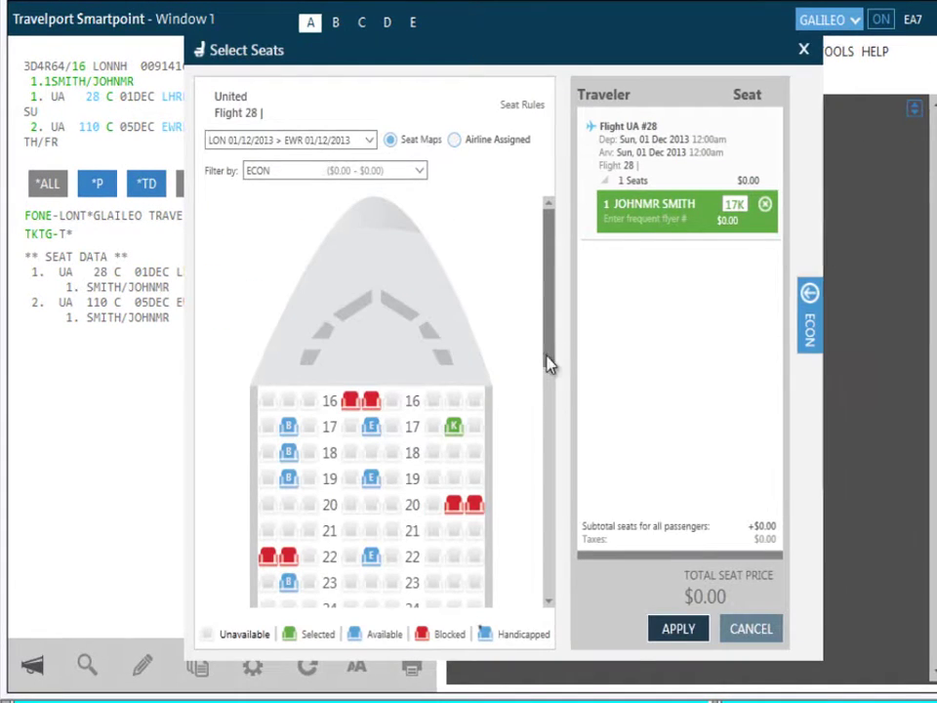
mouse_move(288, 429)
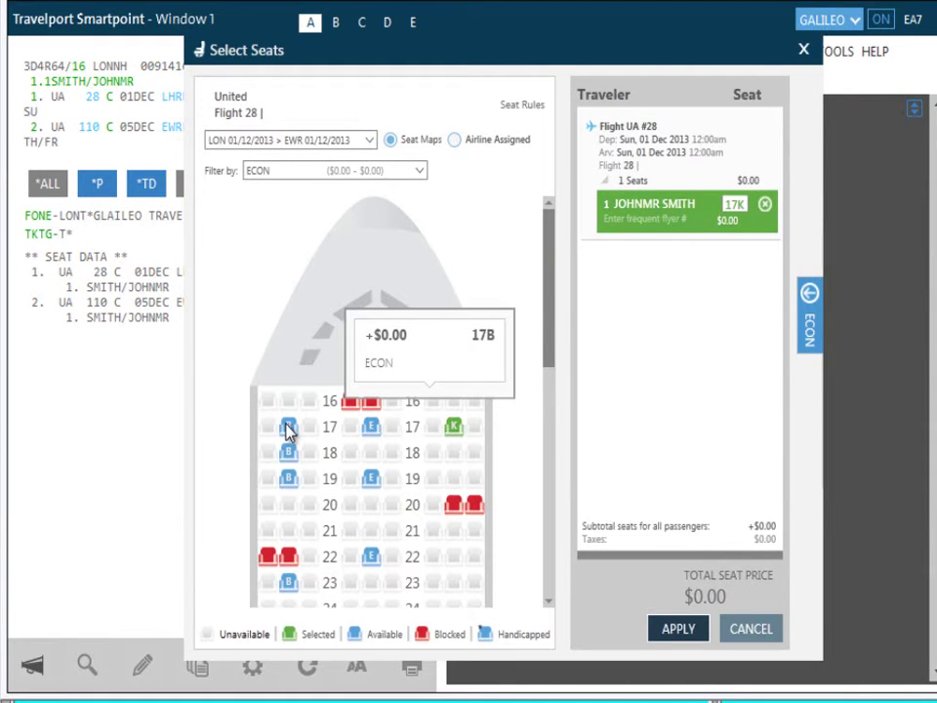
left_click(287, 429)
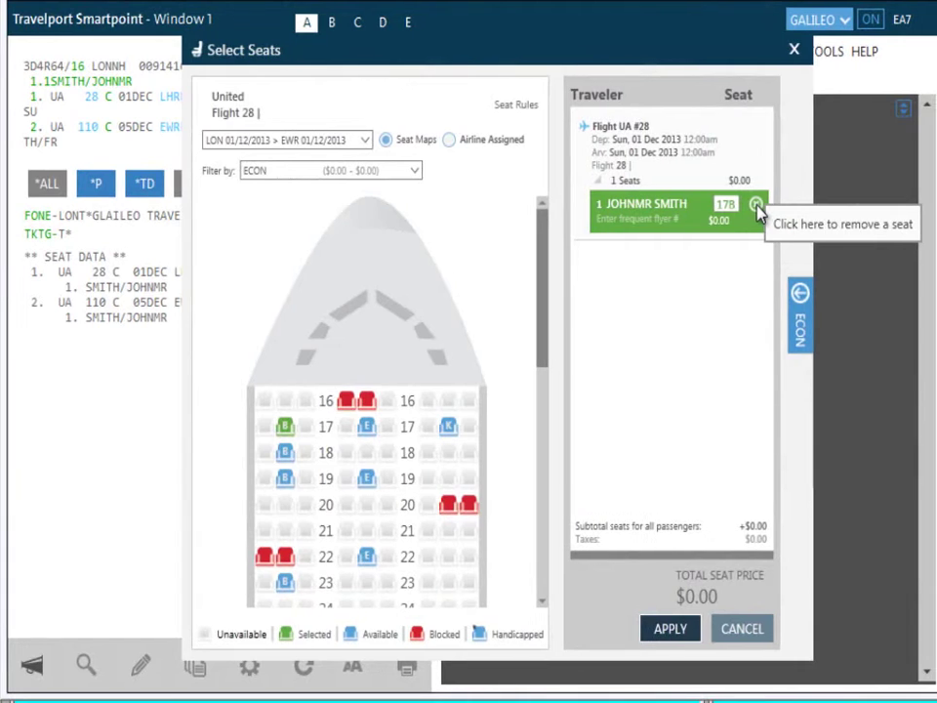
left_click(757, 207)
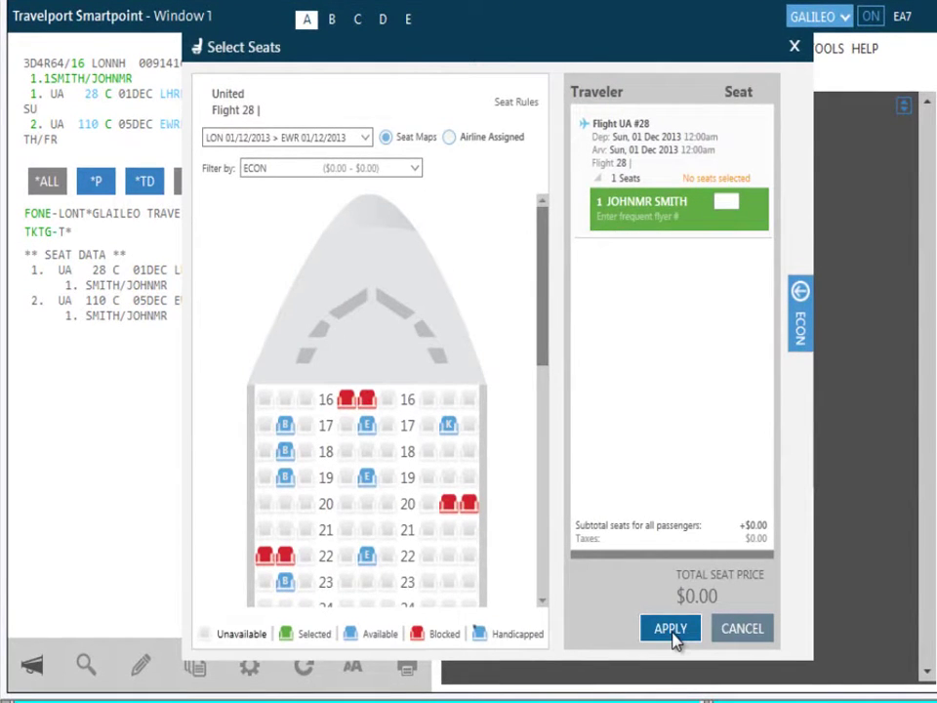
left_click(671, 630)
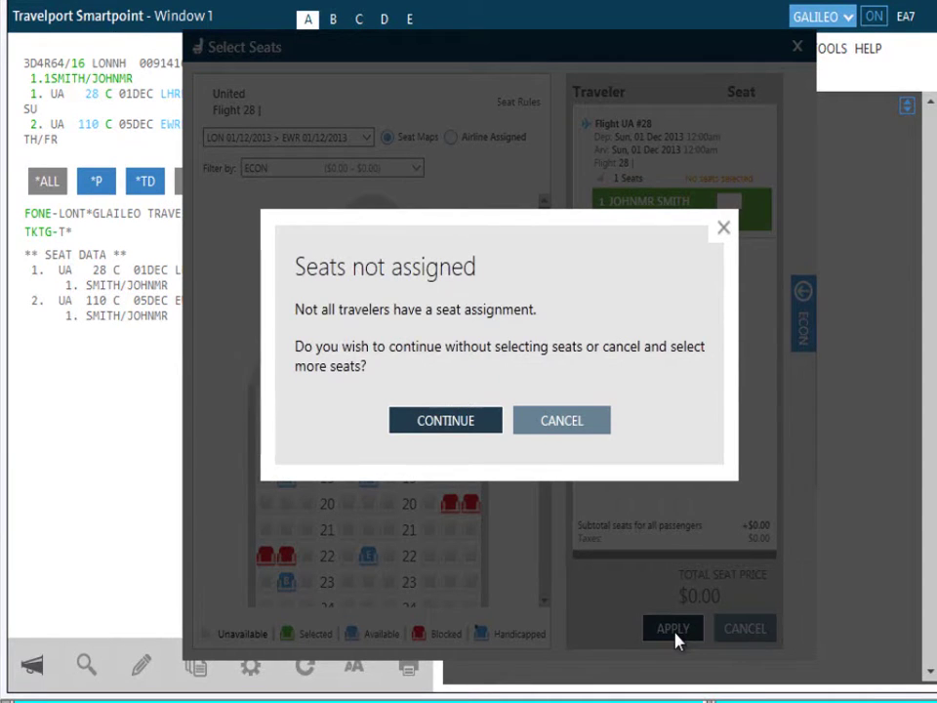
left_click(456, 427)
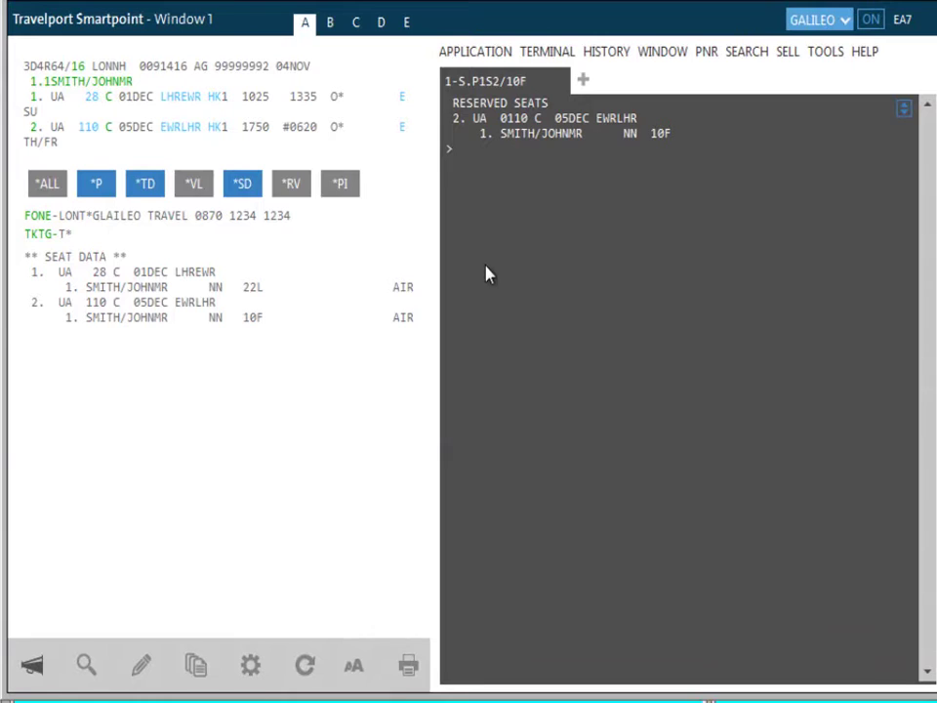
Step: Open Create/Edit Special Services from the Edit PNR menu and select the UA 110 segment
left_click(705, 52)
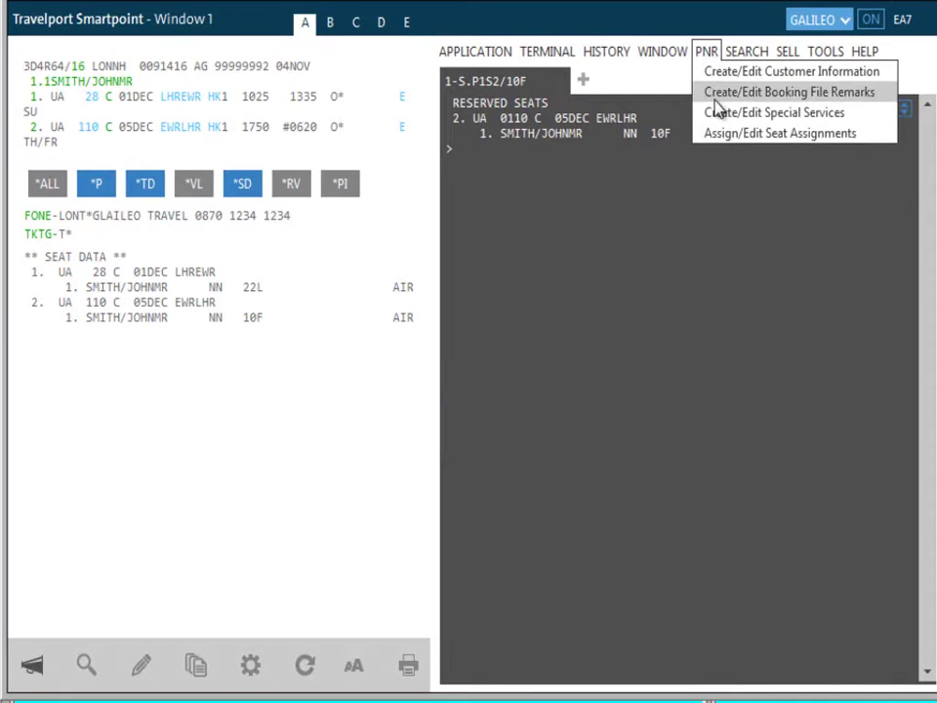
key("Escape")
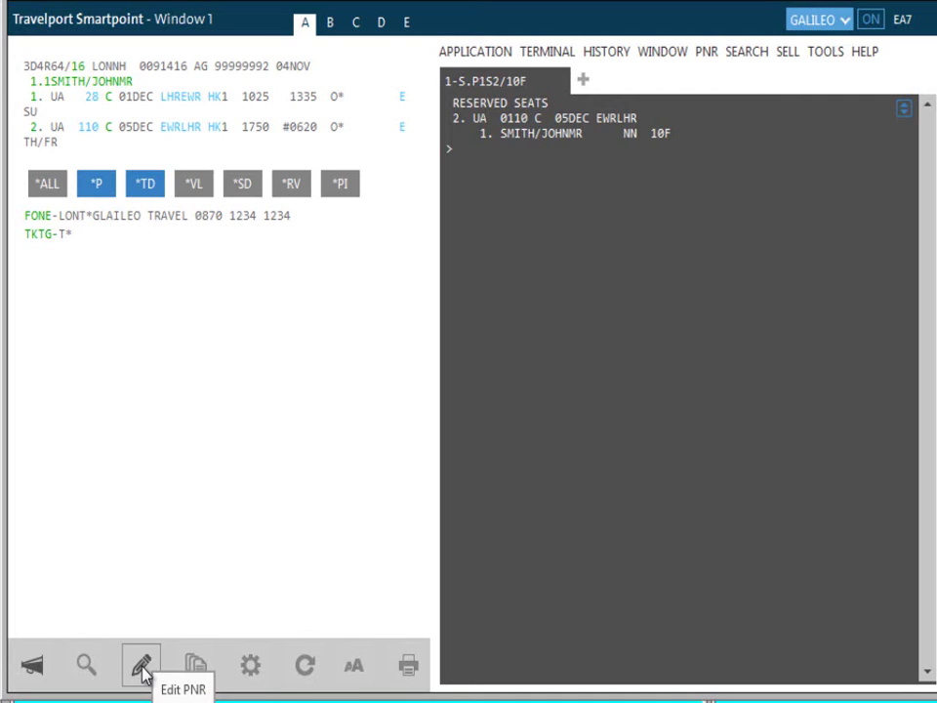
left_click(141, 666)
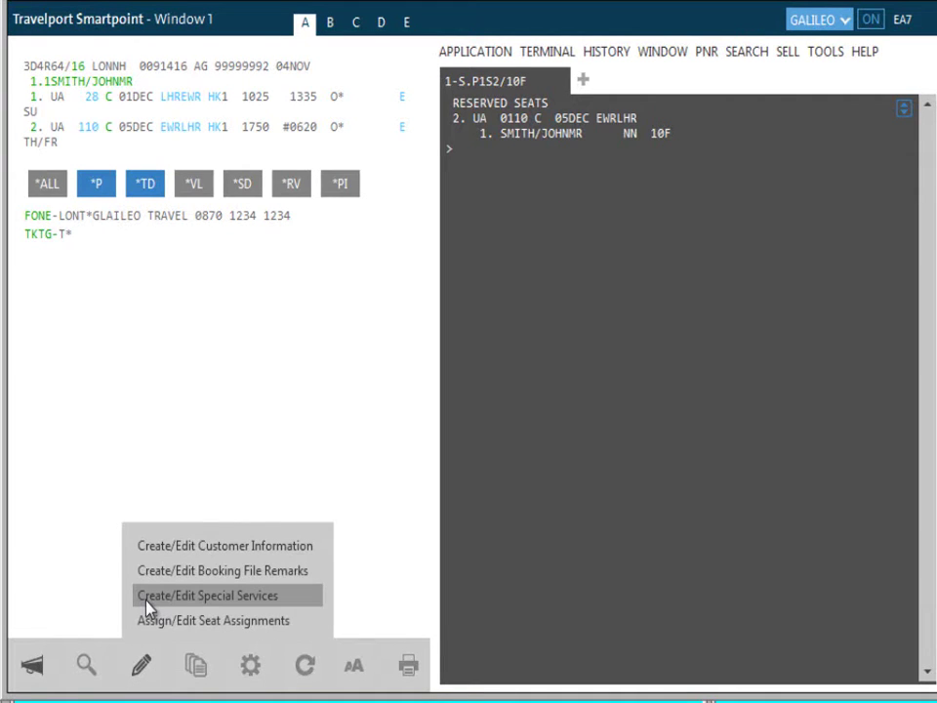
left_click(146, 597)
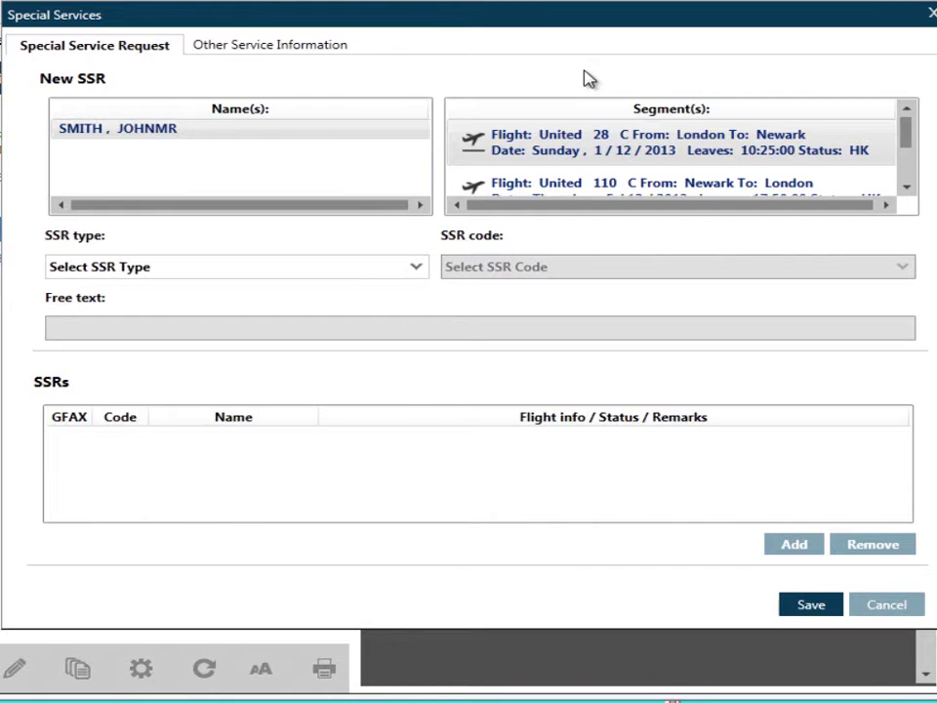
left_click(613, 186)
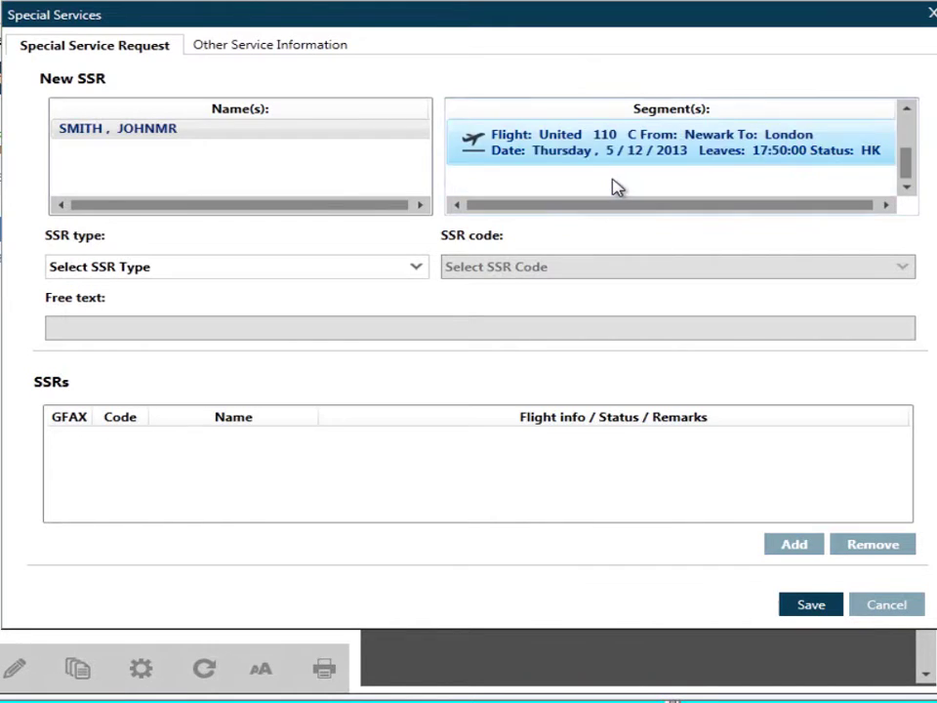
Step: Add a MealCode DBML Diabetic Meal request for the passenger on both UA 28 and UA 110
left_click(905, 129)
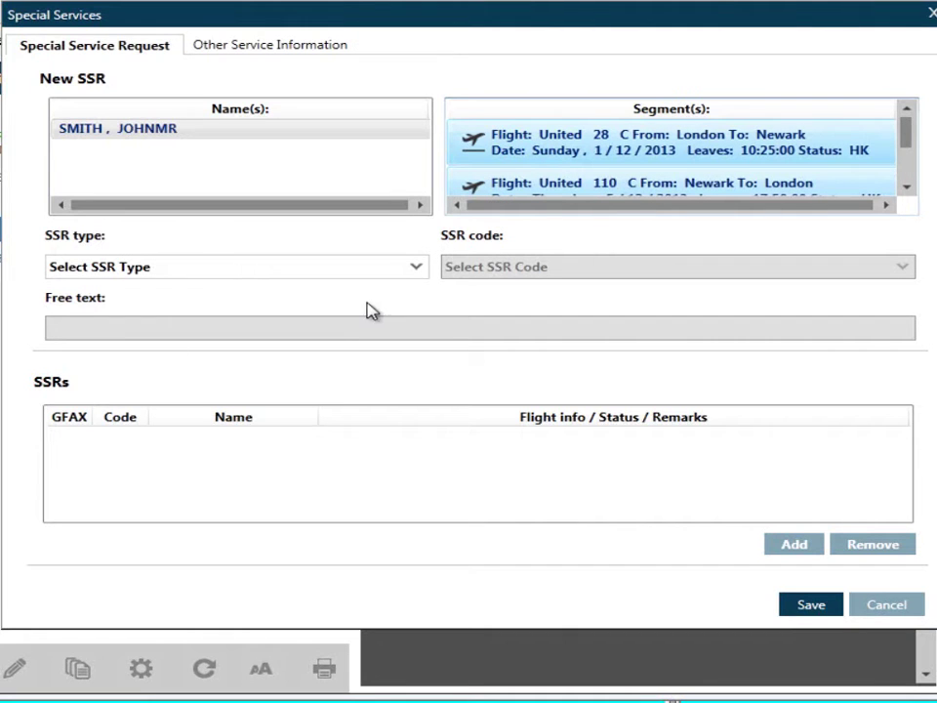
left_click(417, 266)
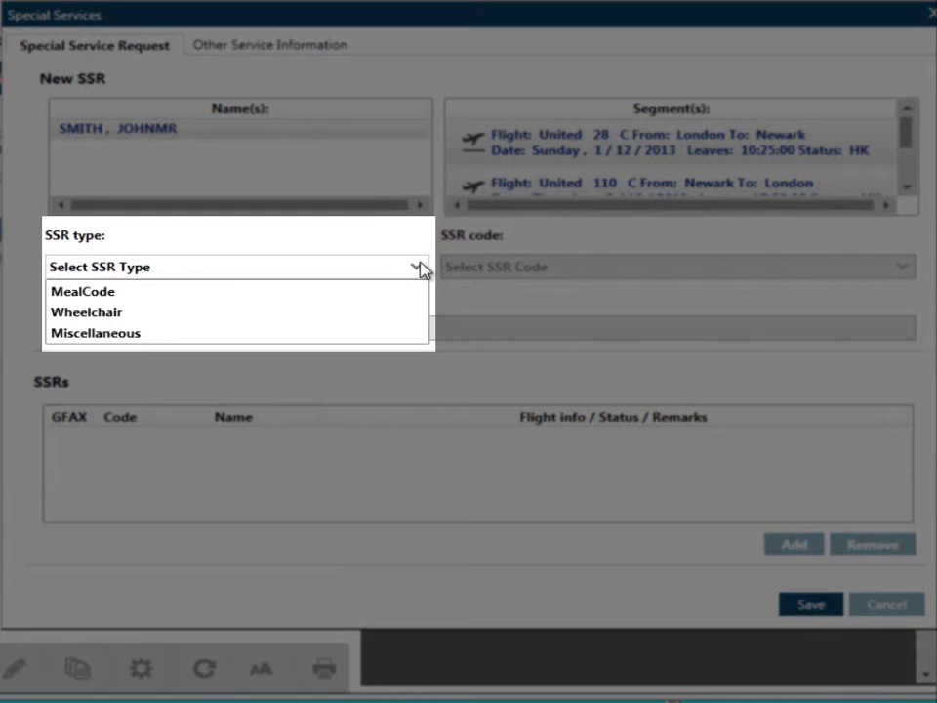
left_click(343, 305)
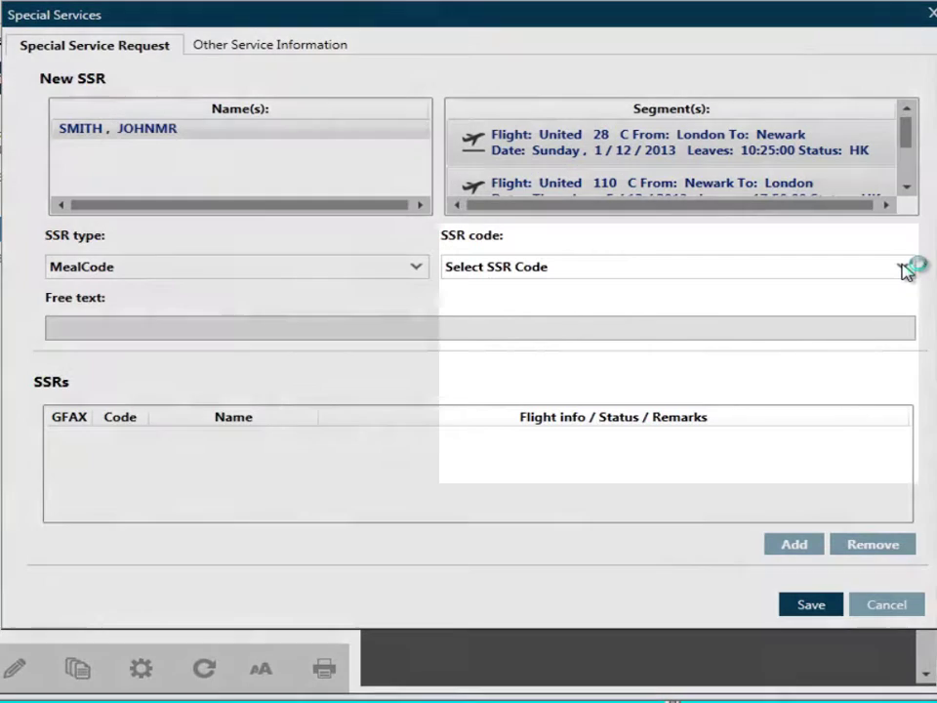
left_click(904, 270)
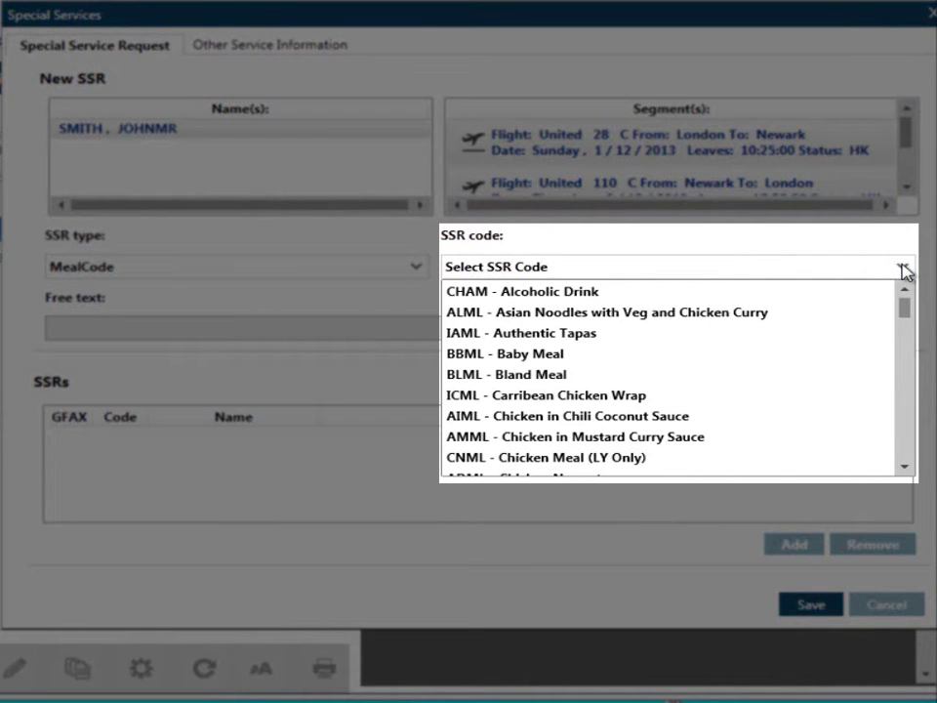
left_click_drag(905, 310, 764, 320)
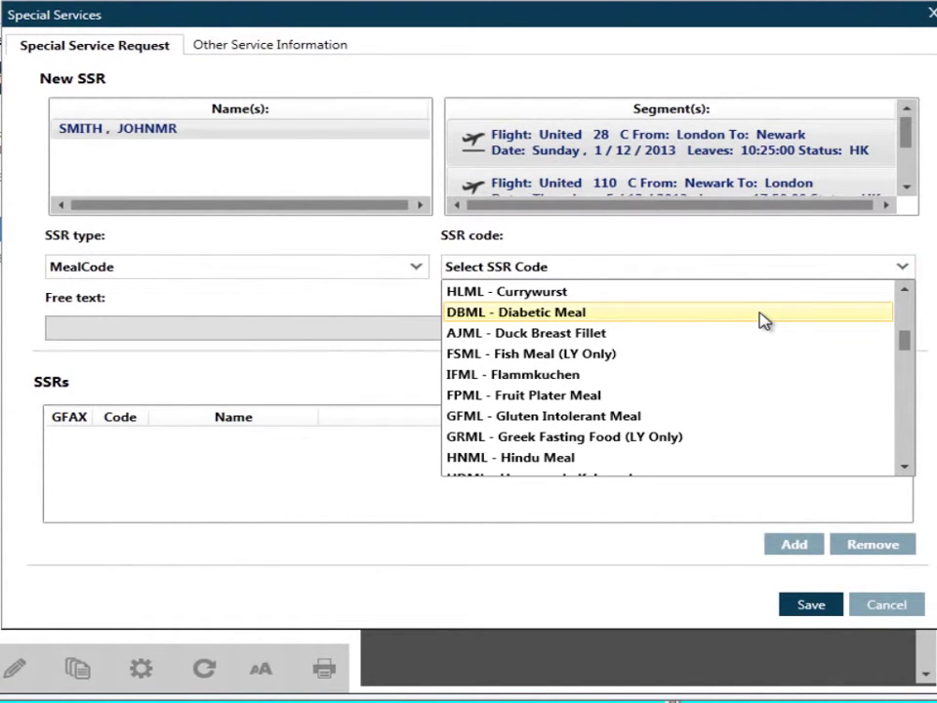
left_click(764, 312)
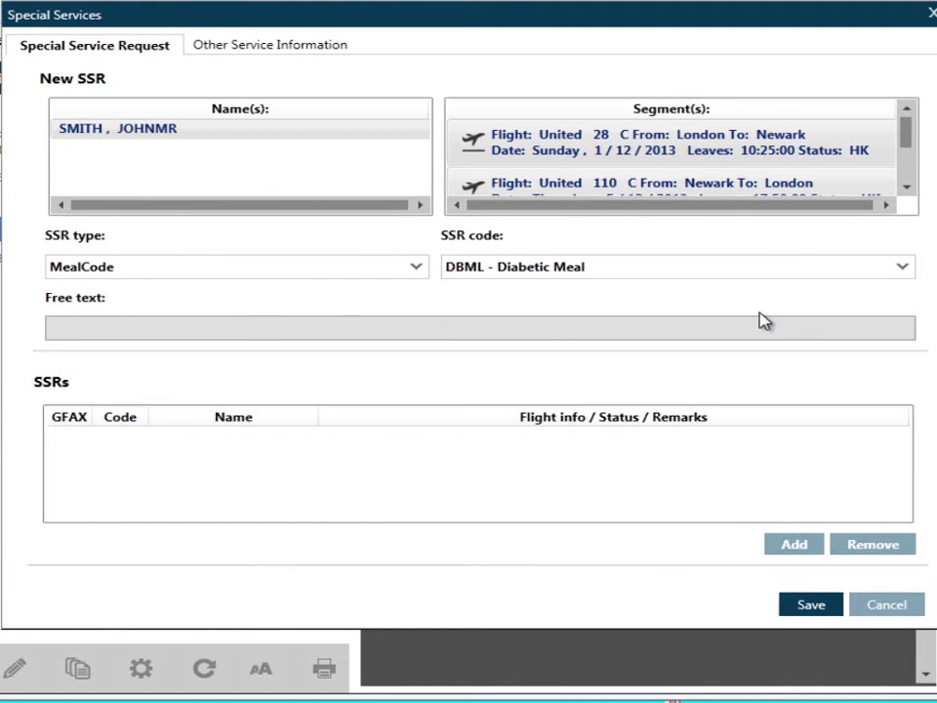
left_click(793, 544)
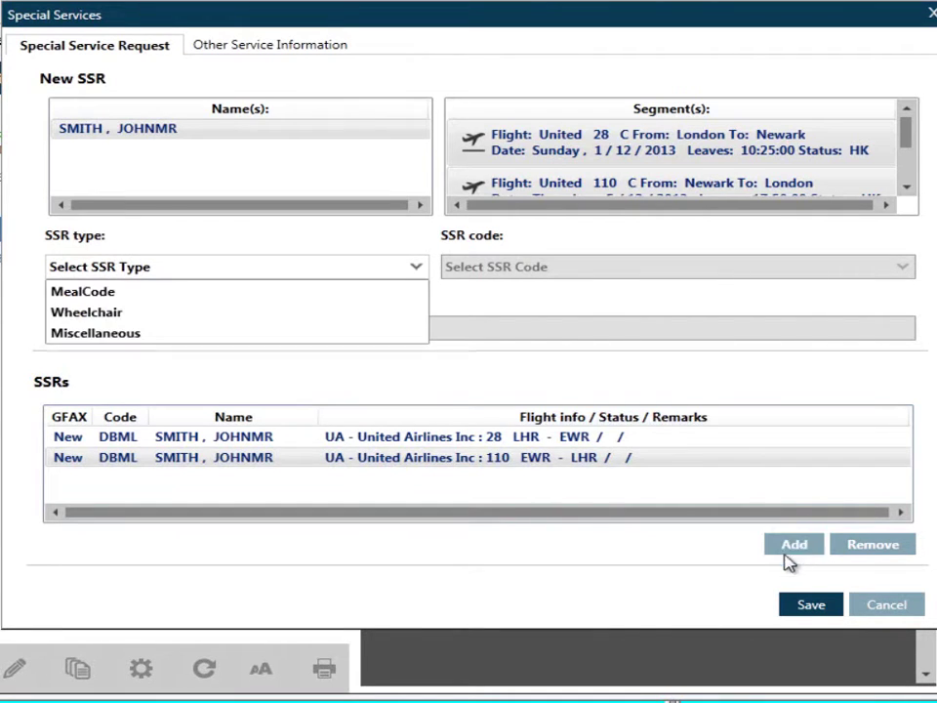
Step: Add a WCMP wheelchair request with free text 'PAX HAS BROKEN LEG' to both flights and save
left_click(263, 313)
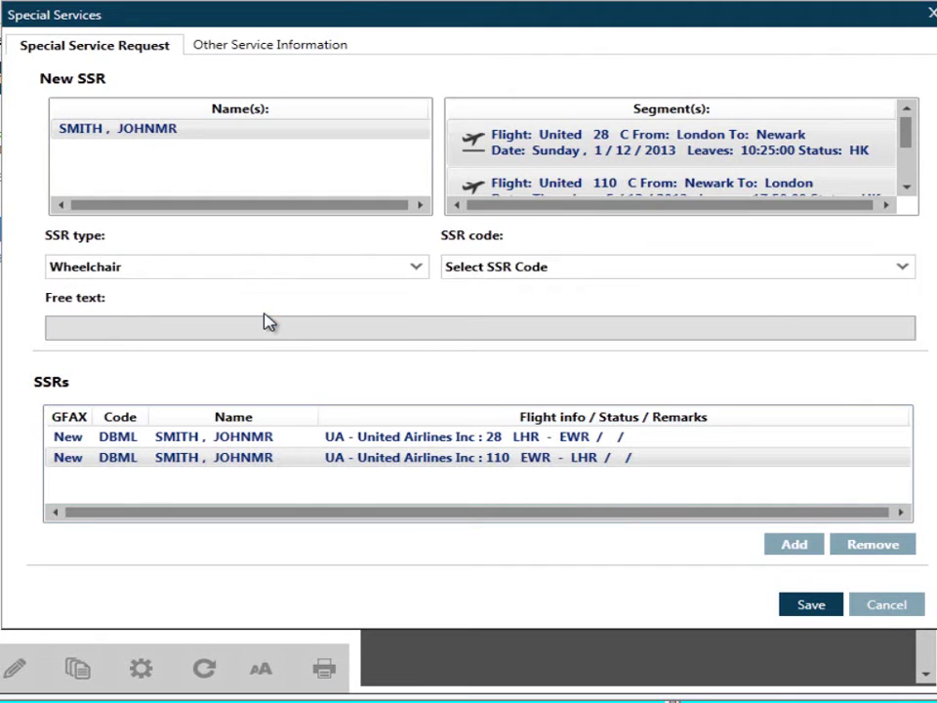
left_click(903, 268)
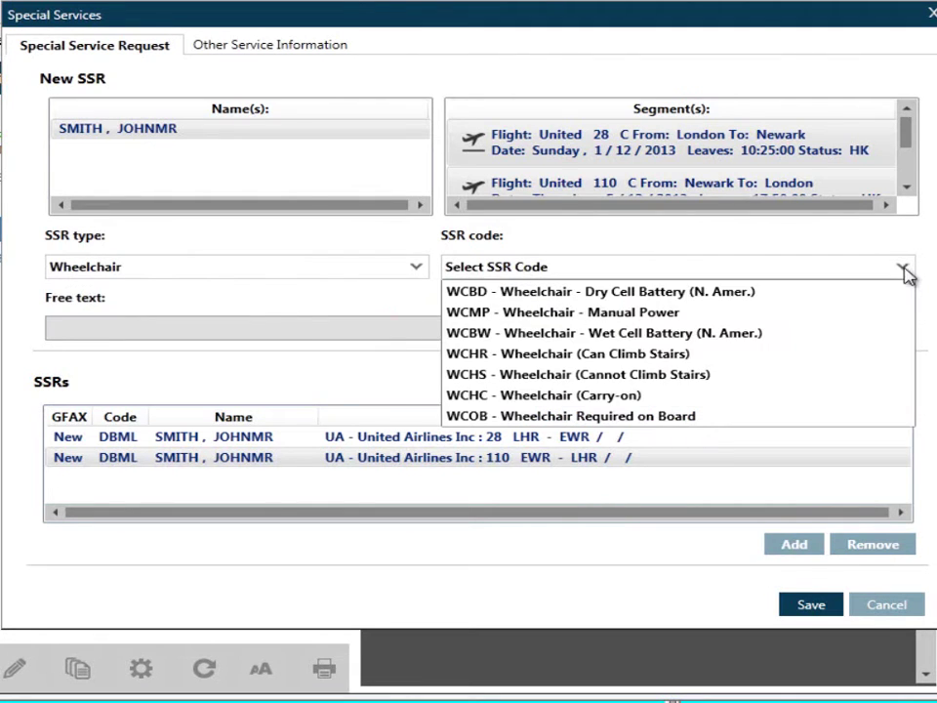
left_click(884, 314)
left_click(788, 331)
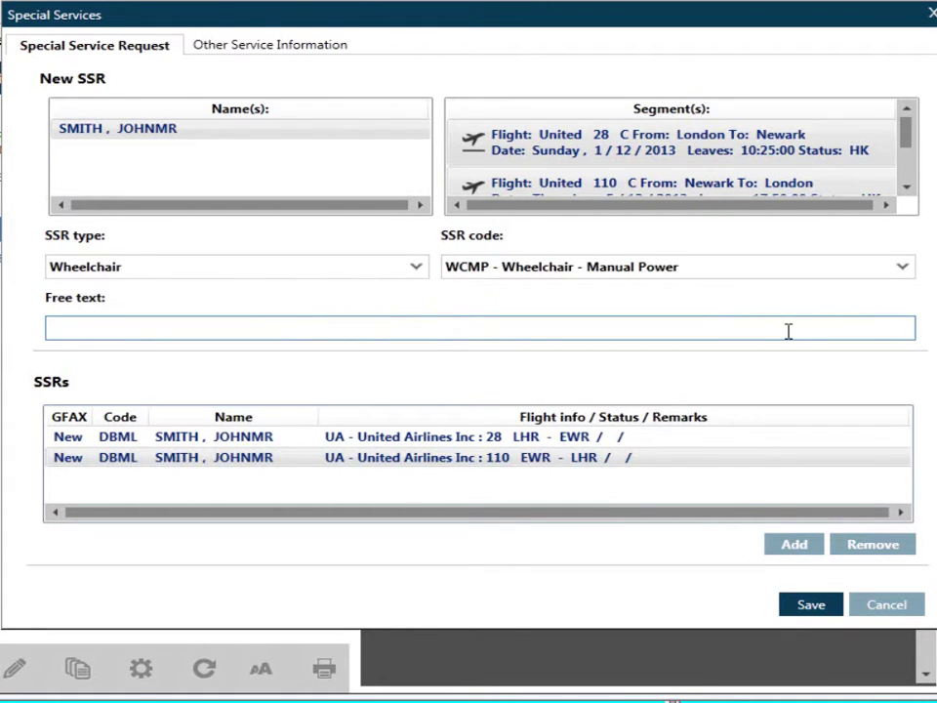
type("PAX HAS BROKEN LEG")
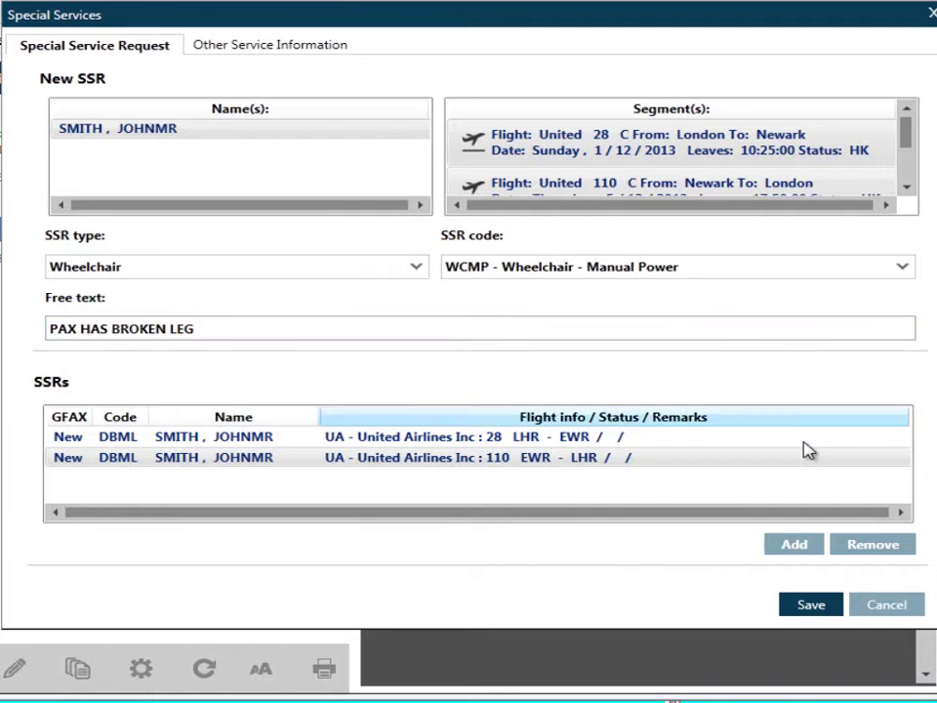
left_click(800, 546)
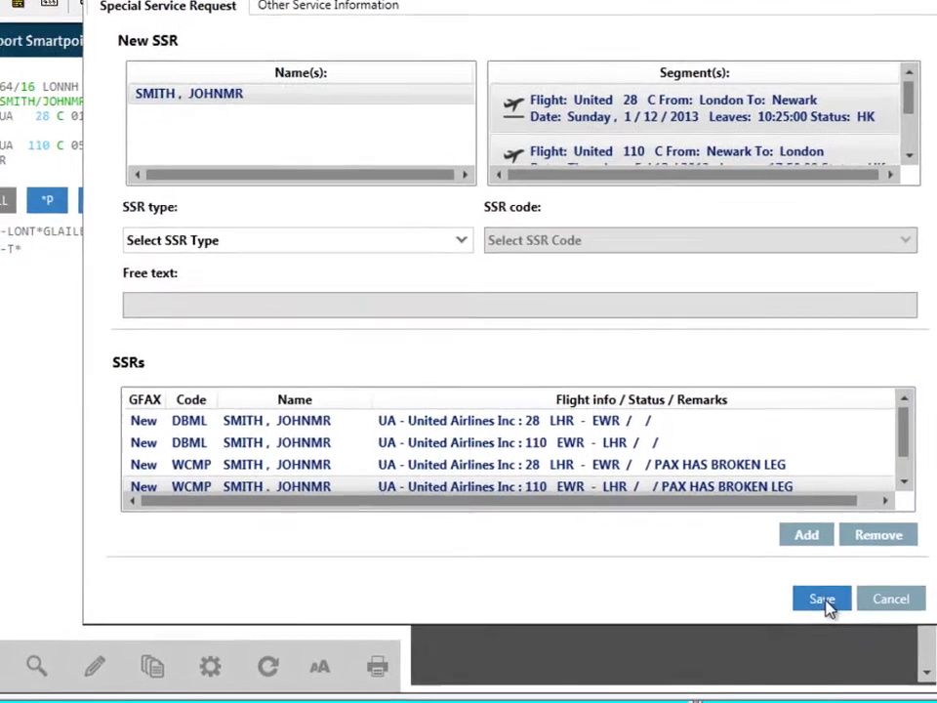
left_click(814, 606)
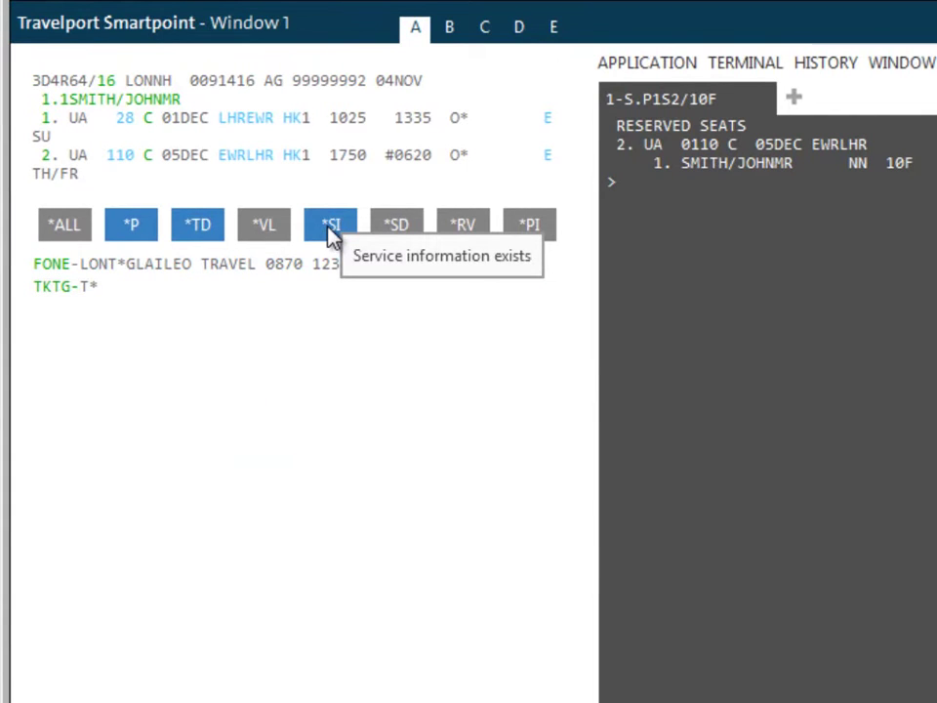
Step: Show the *SI service information, then return to Create/Edit Special Services
left_click(331, 226)
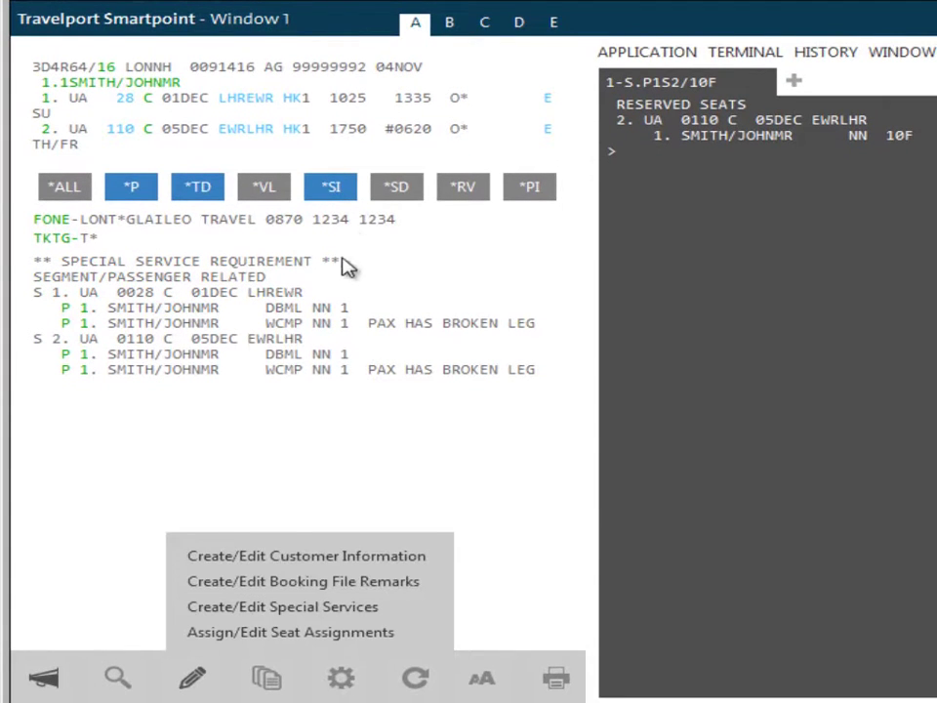
left_click(288, 606)
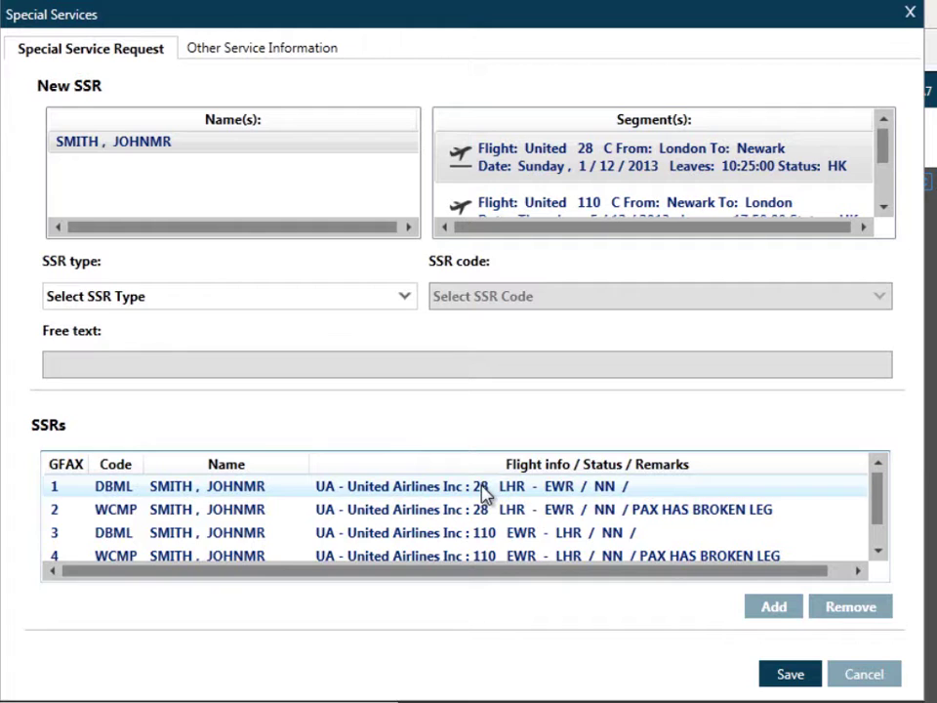
Step: Select both DBML meal rows, remove them, and save the special services
left_click(485, 536)
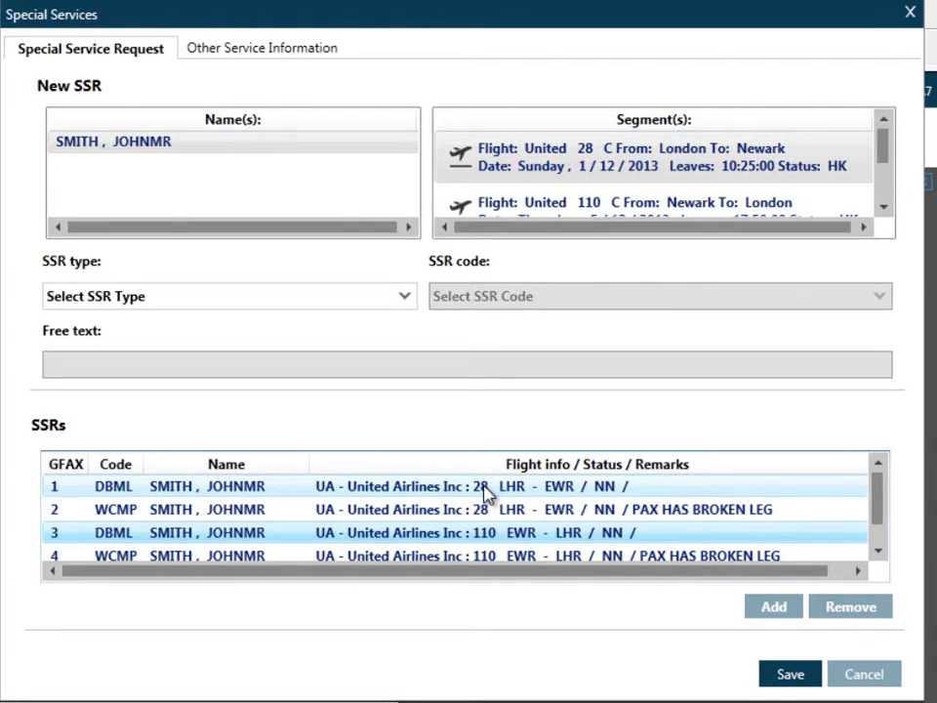
left_click(841, 616)
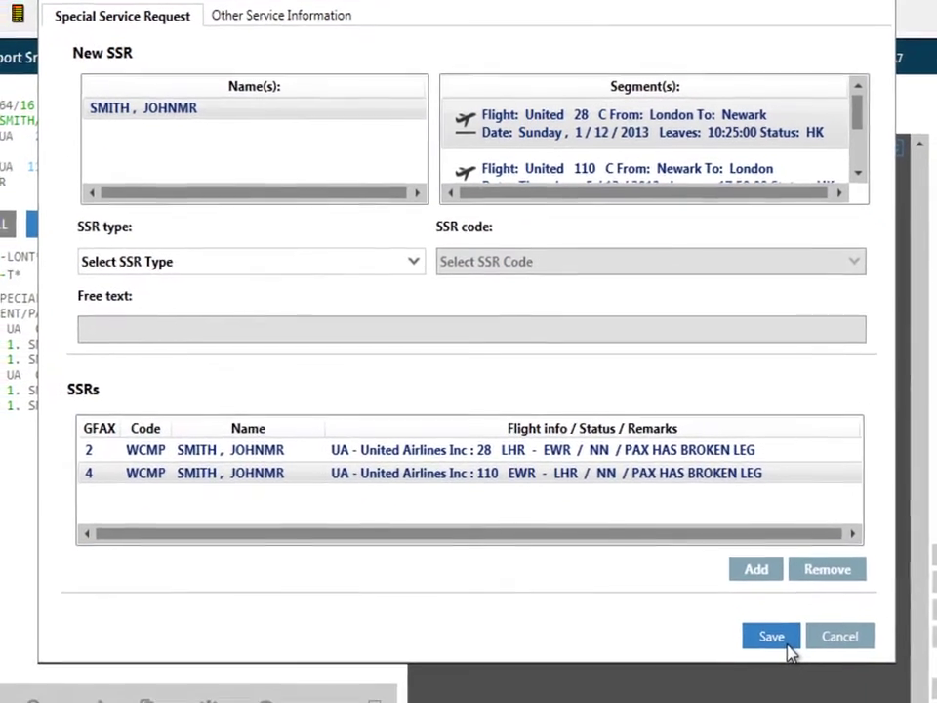
left_click(802, 681)
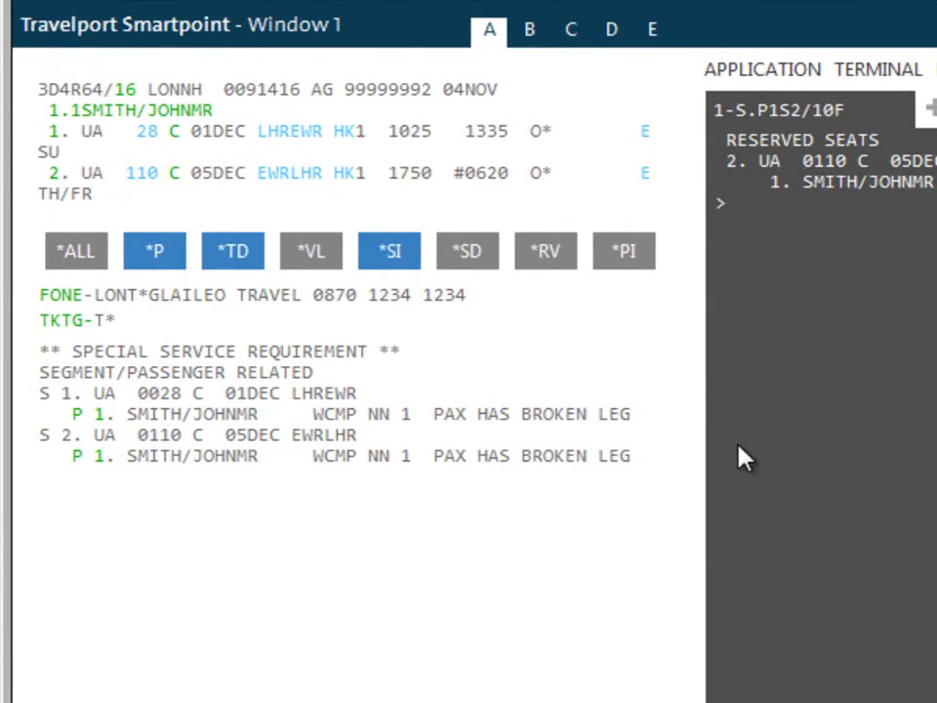
Step: After checking only WCMP requests remain, open the PNR menu's booking editing options
left_click(663, 70)
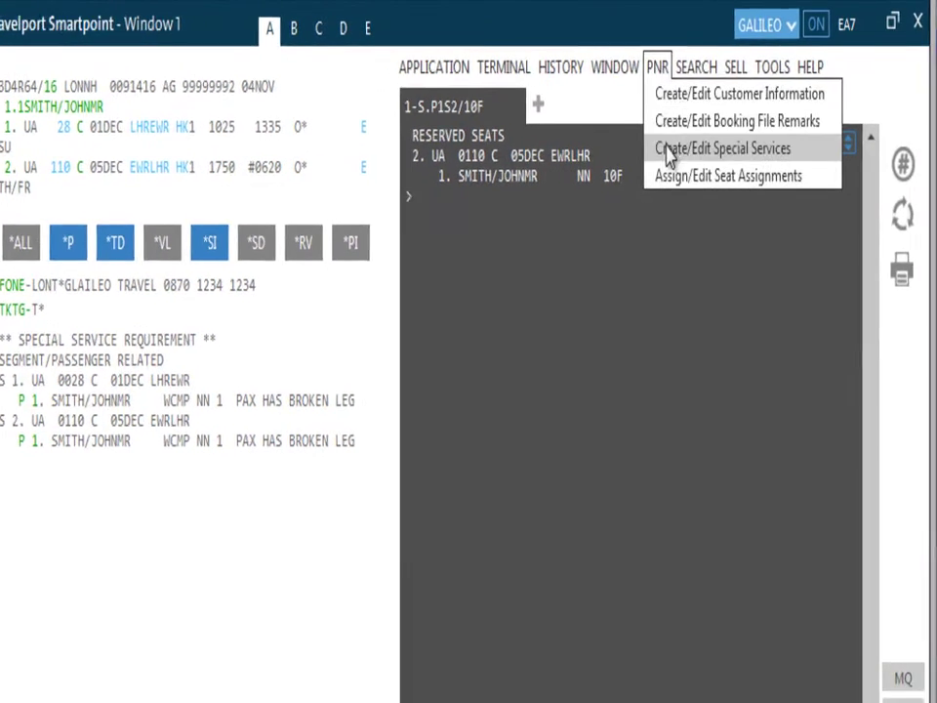
Step: Add a Miscellaneous DOCA residence-address request for the passenger on both flight segments and save it
left_click(676, 154)
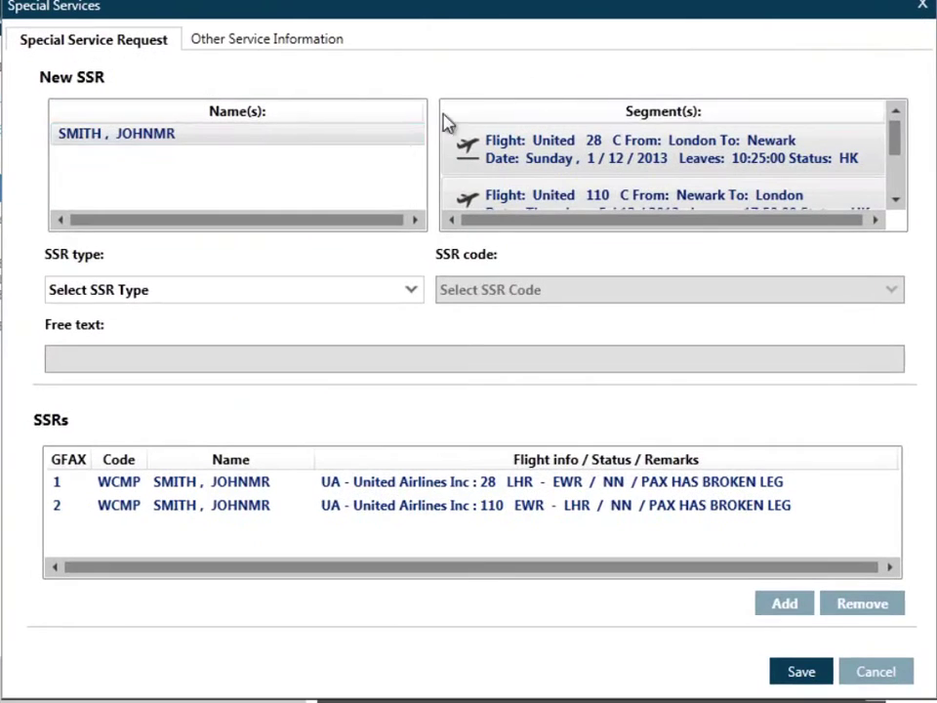
left_click(396, 143)
left_click(537, 144)
left_click(547, 195)
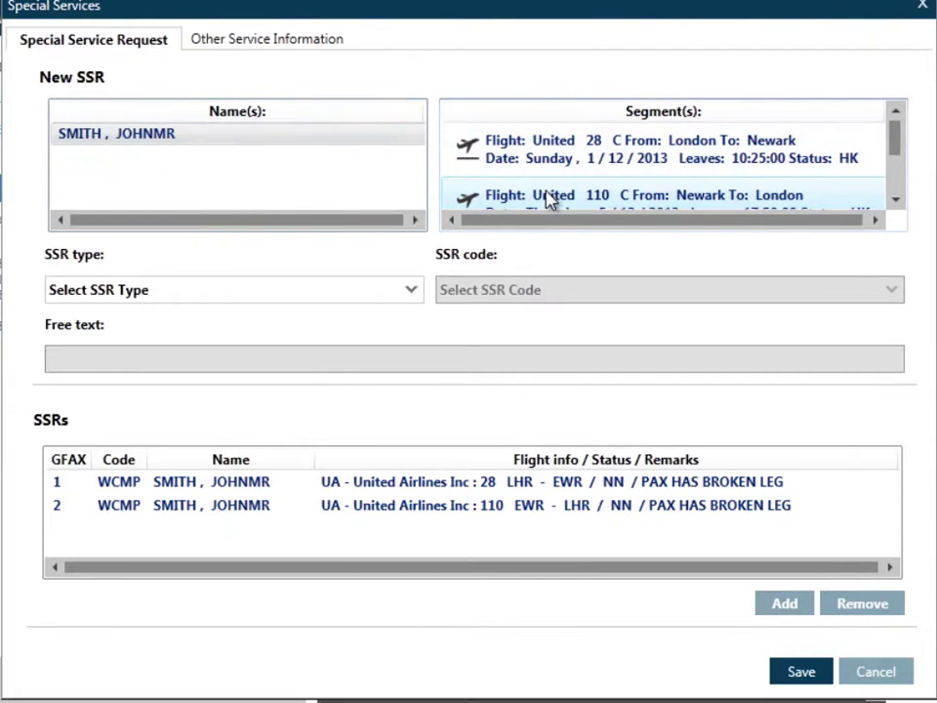
left_click(412, 292)
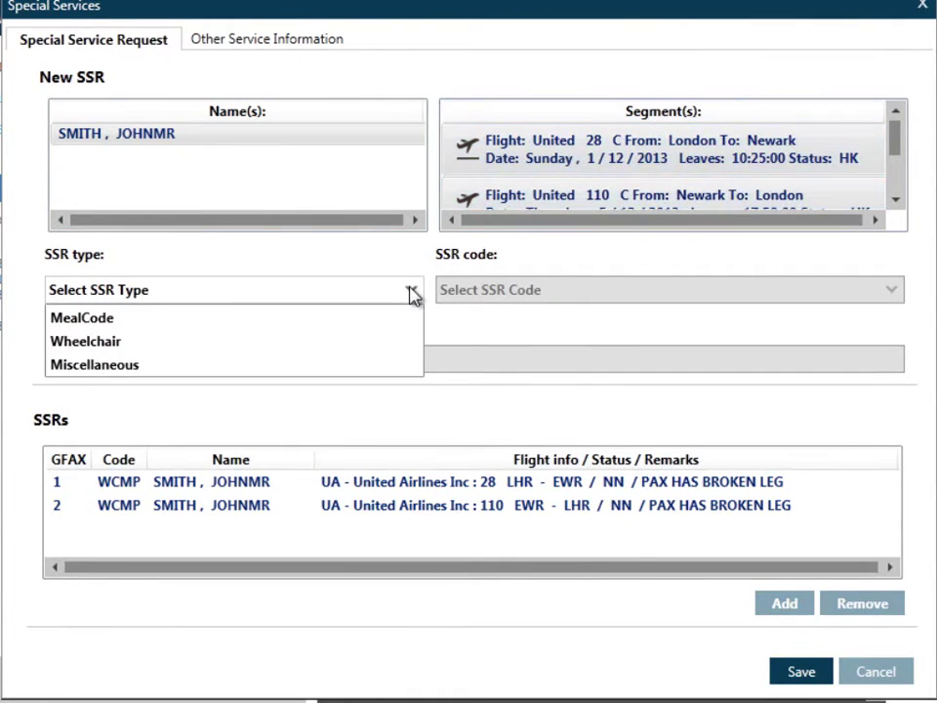
left_click(412, 364)
left_click(893, 293)
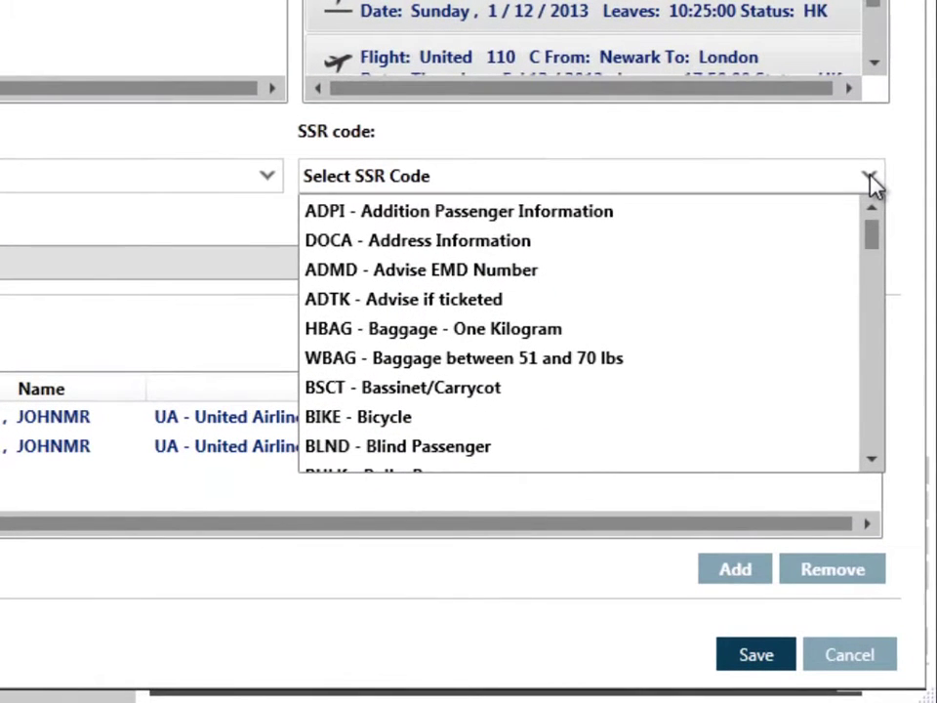
left_click(798, 250)
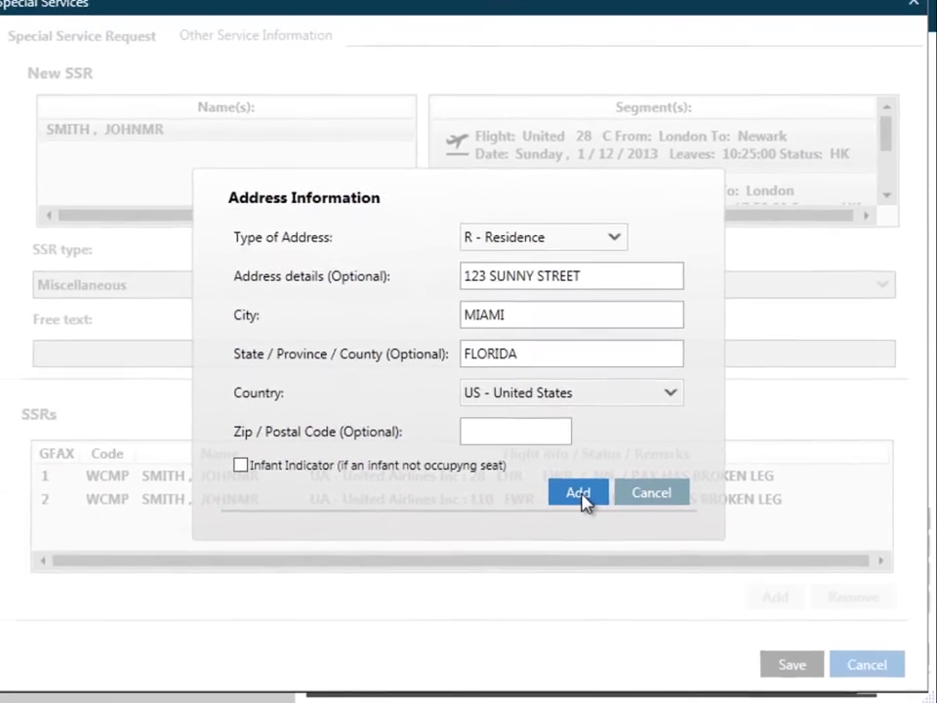
left_click(579, 495)
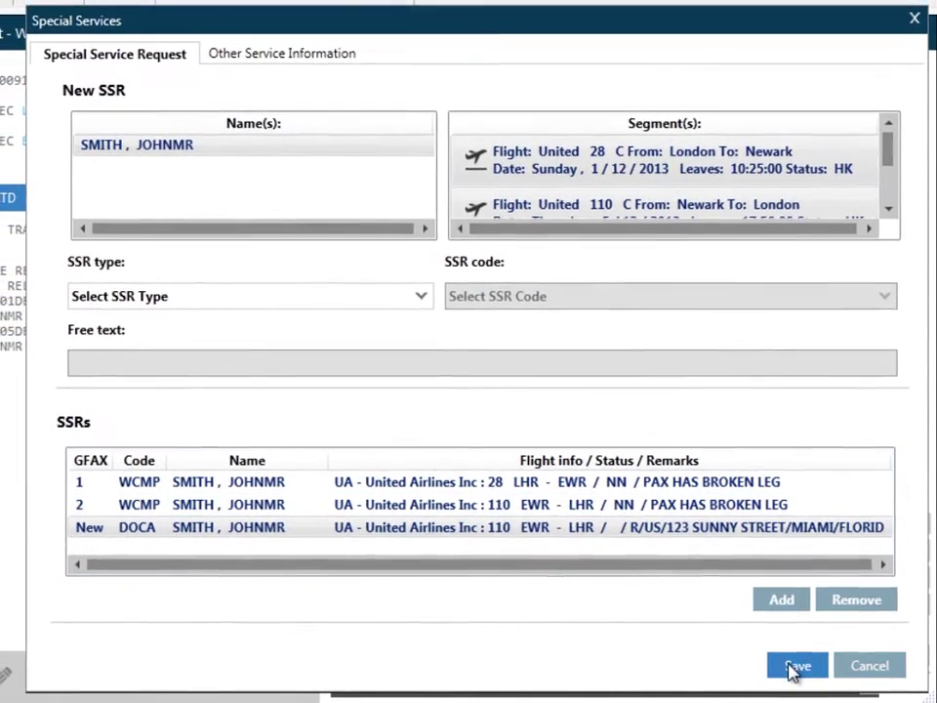
left_click(795, 666)
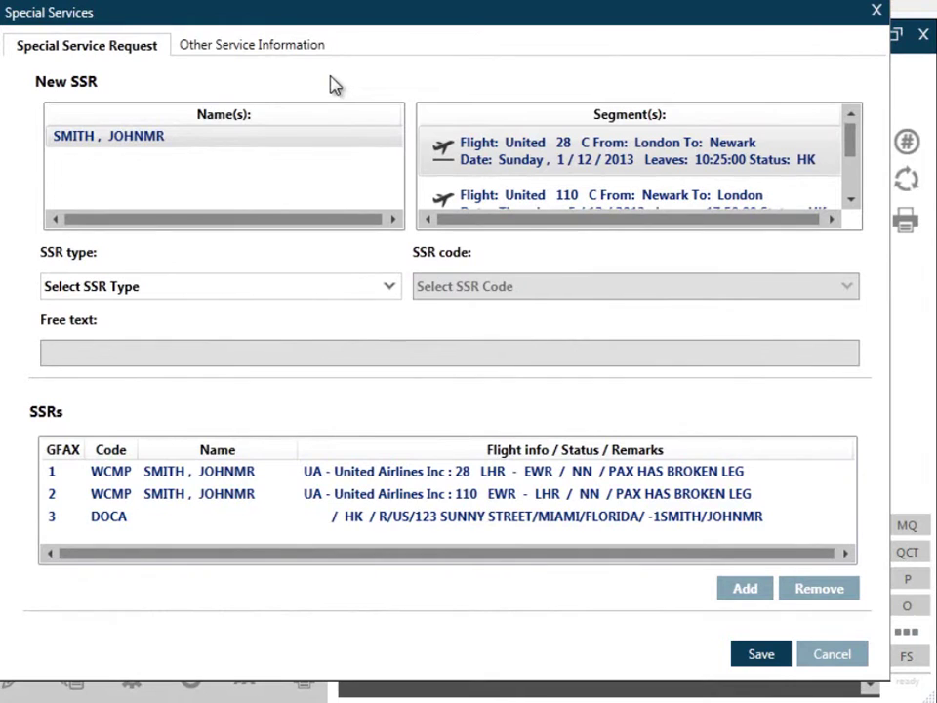
Step: Add a UA - United Airlines OSI with the CTCH contact phone remark and save it
left_click(295, 52)
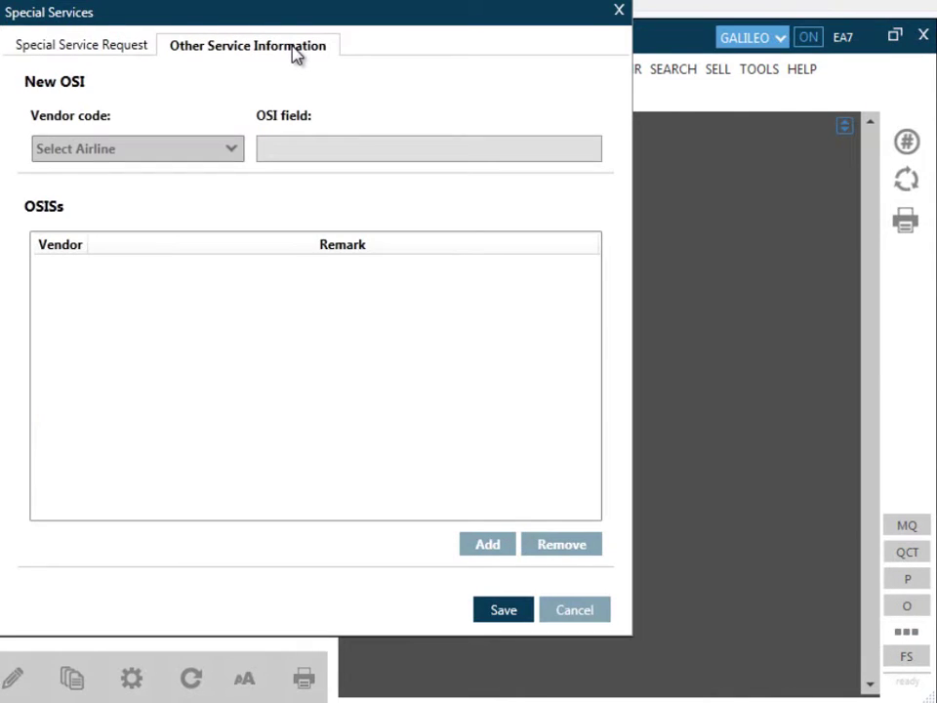
left_click(479, 547)
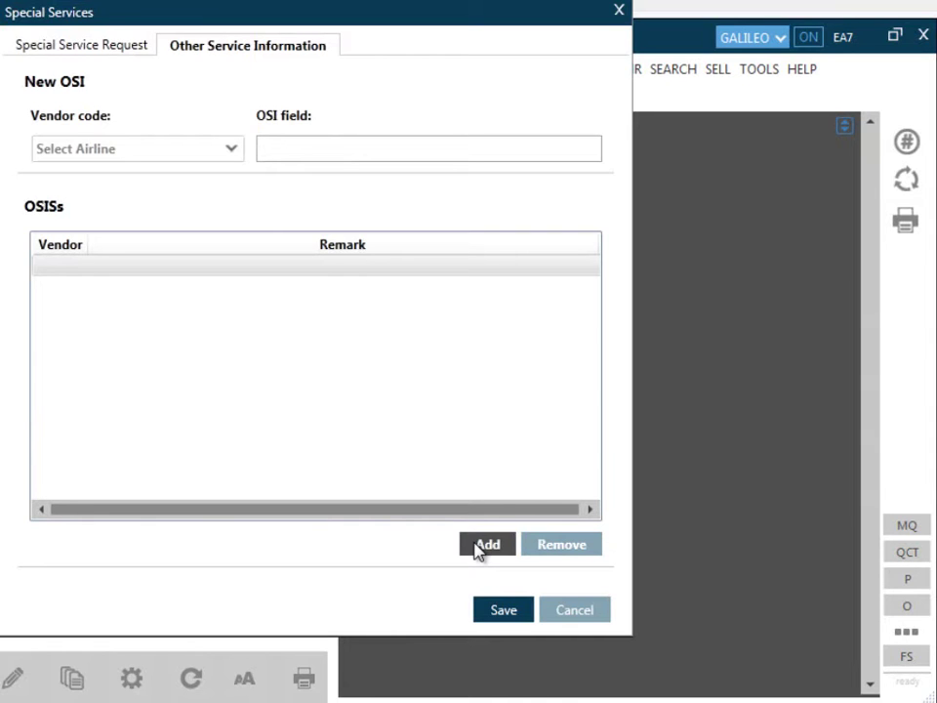
left_click(478, 547)
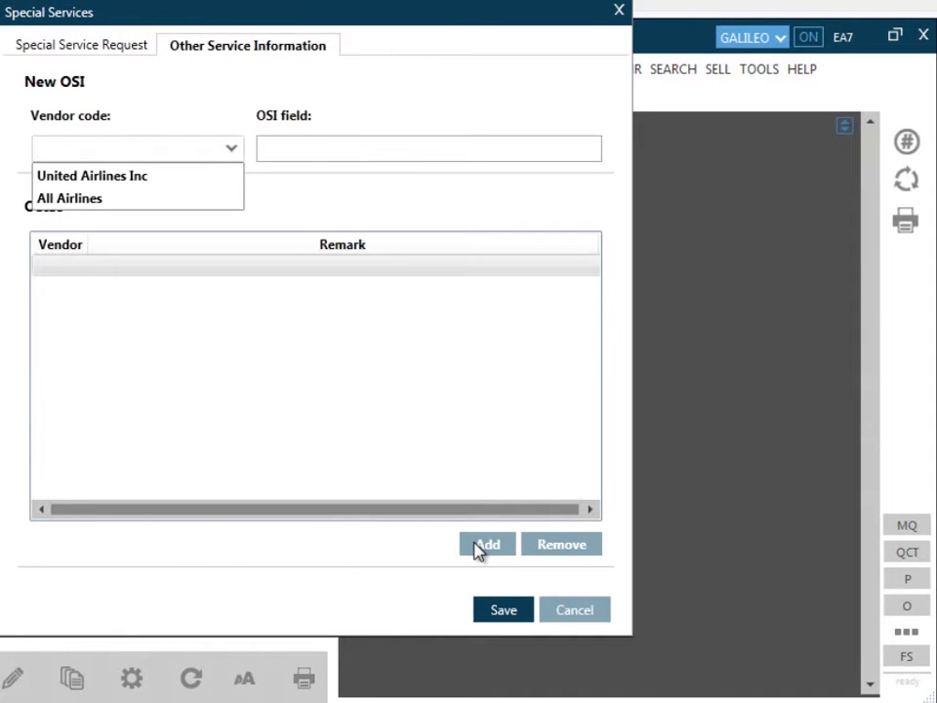
type("U")
left_click(276, 149)
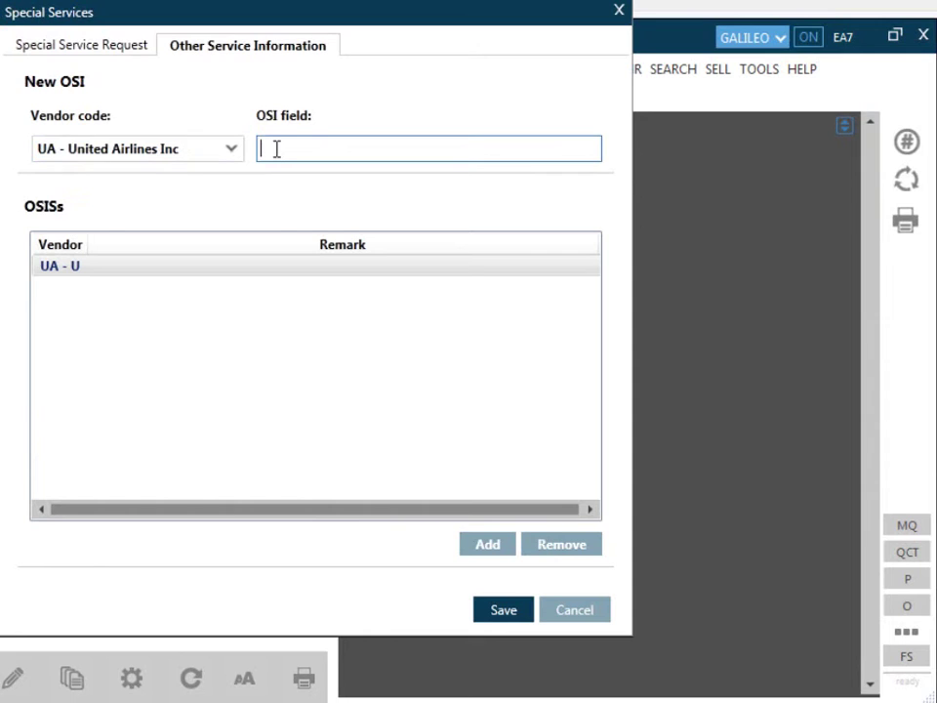
key("ctrl+v")
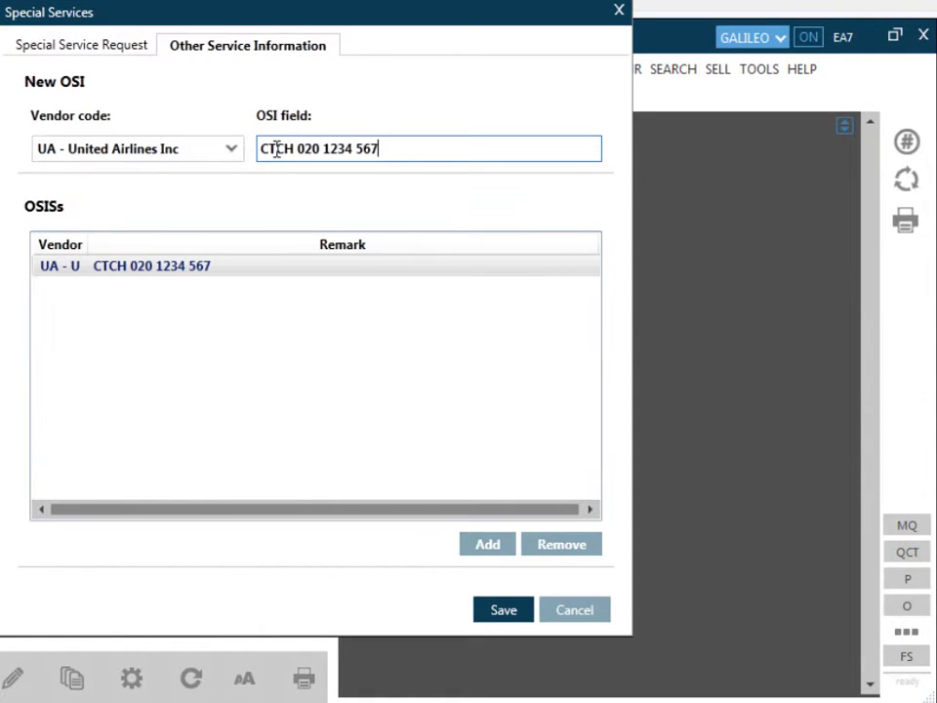
left_click(533, 608)
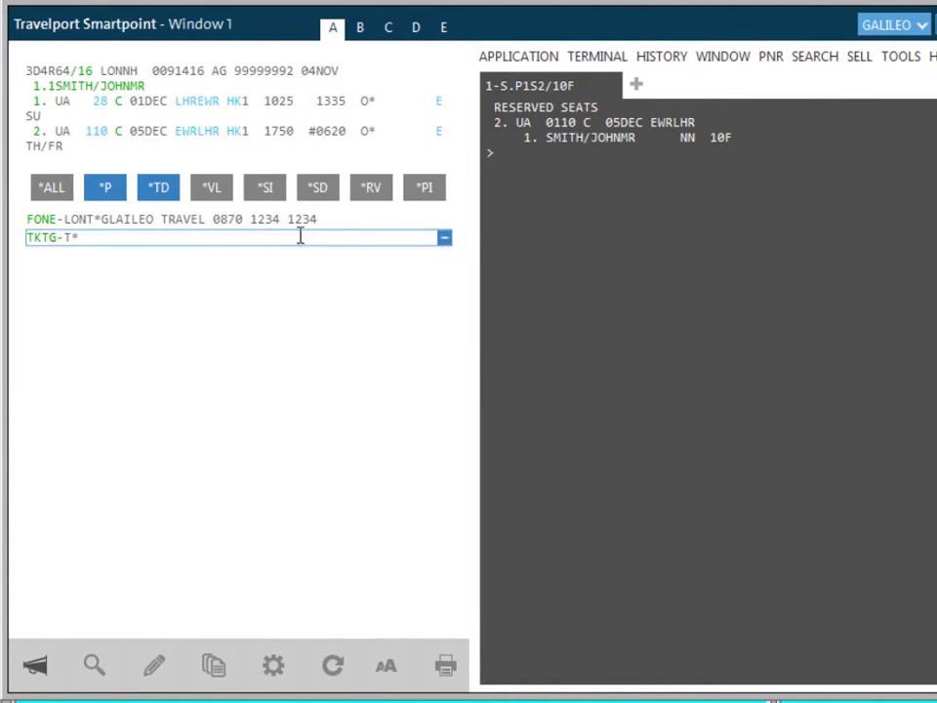
Step: Display the service information, remove the United CTCH contact OSI, and save
left_click(269, 185)
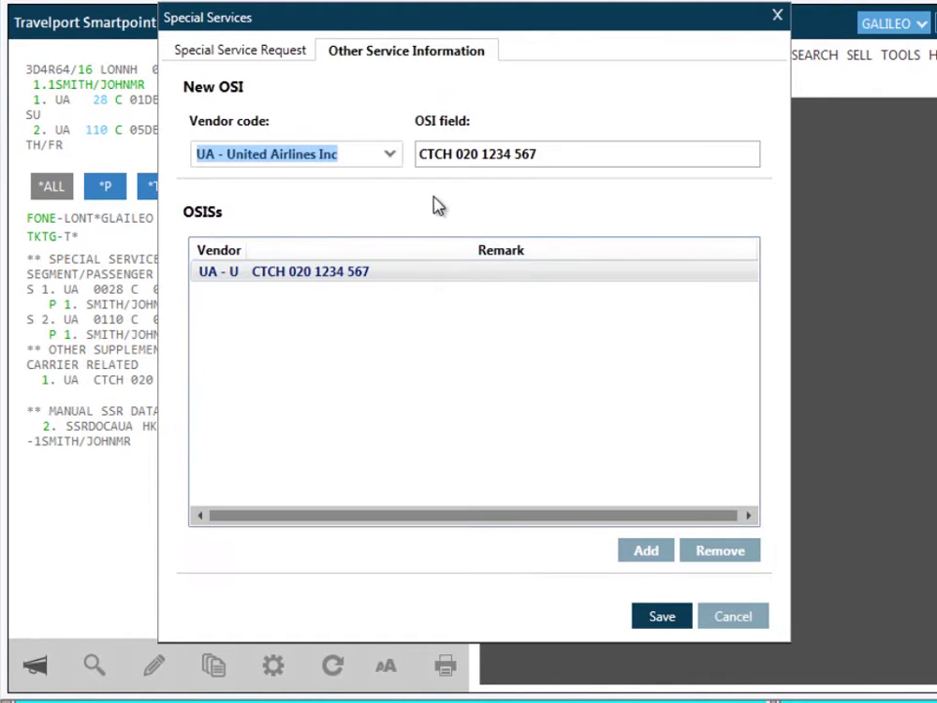
left_click(383, 271)
left_click(722, 550)
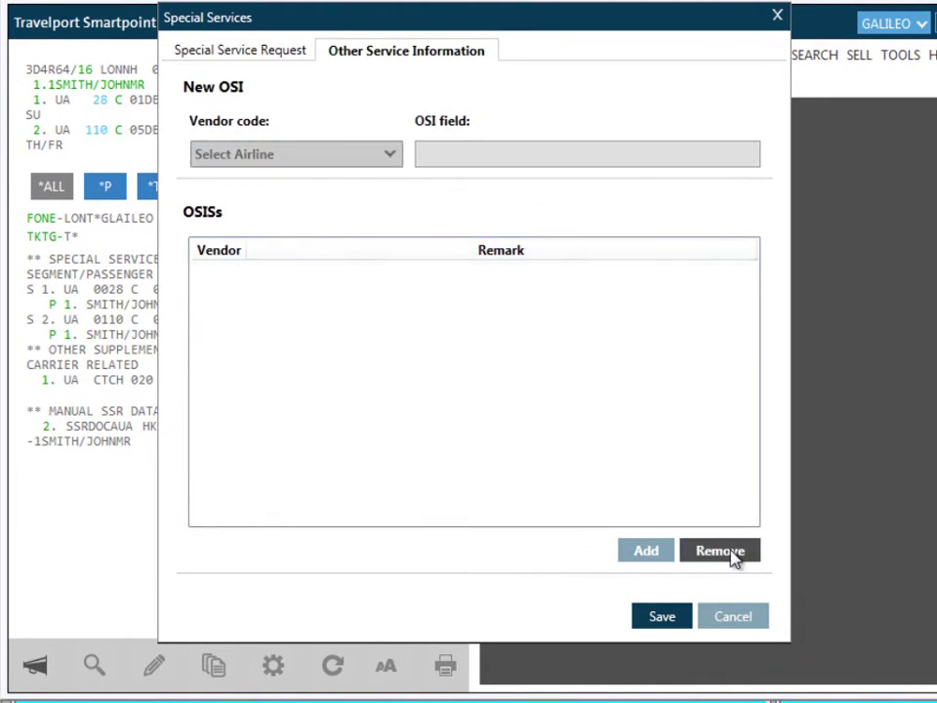
left_click(662, 616)
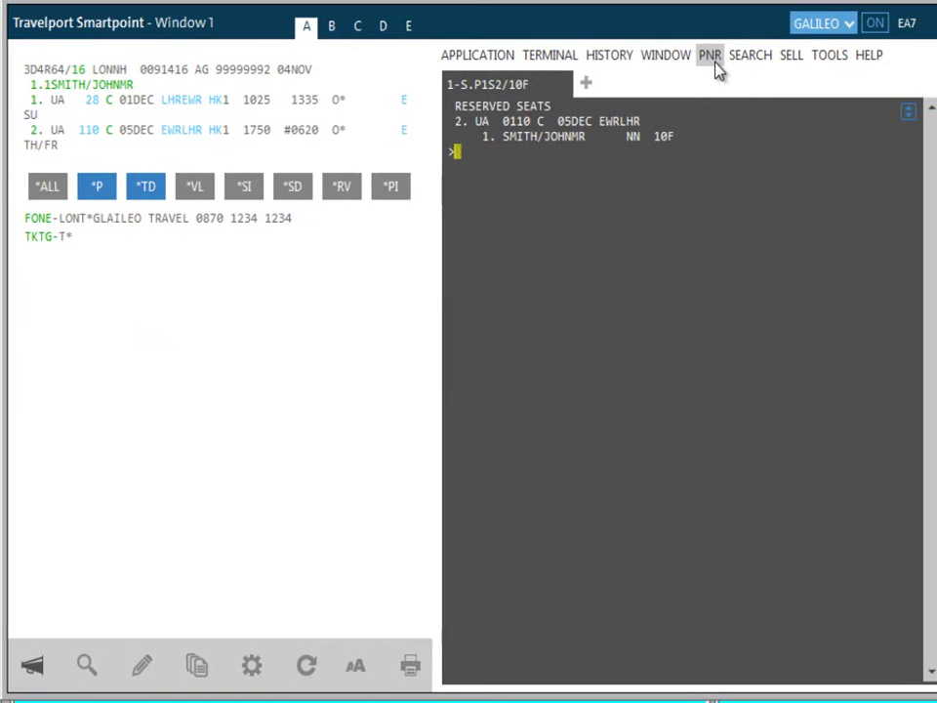
Step: Open Create/Edit Booking File Remarks from the PNR menu
left_click(708, 61)
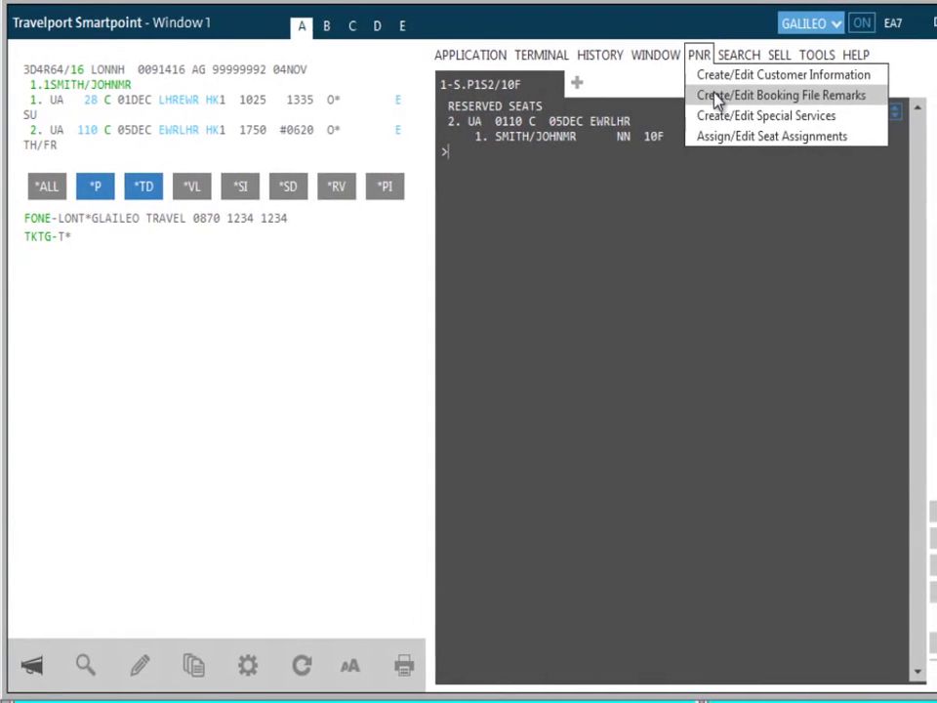
left_click(718, 96)
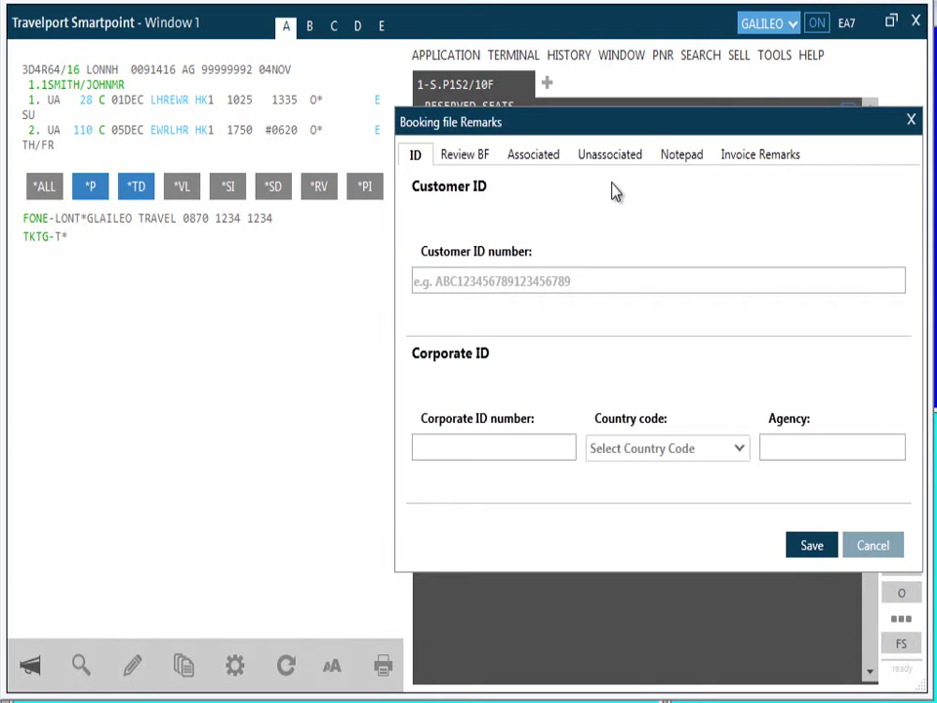
Step: Add queue 12 review entries for 06/11/2013 11:00 and 05/11/2013 16:32 on the Review BF tab
left_click(453, 158)
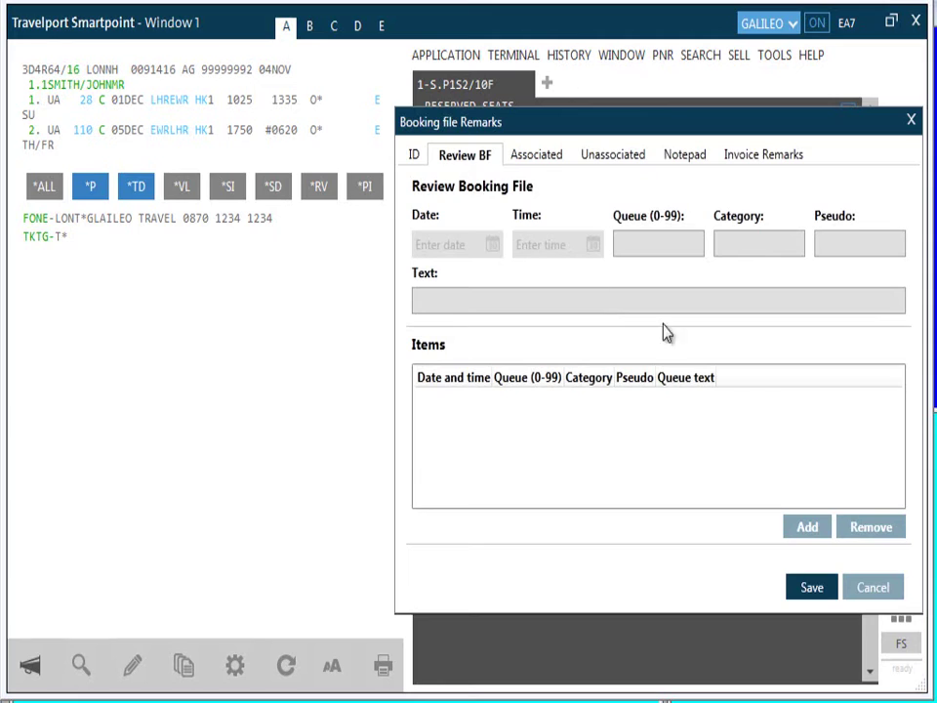
left_click(806, 527)
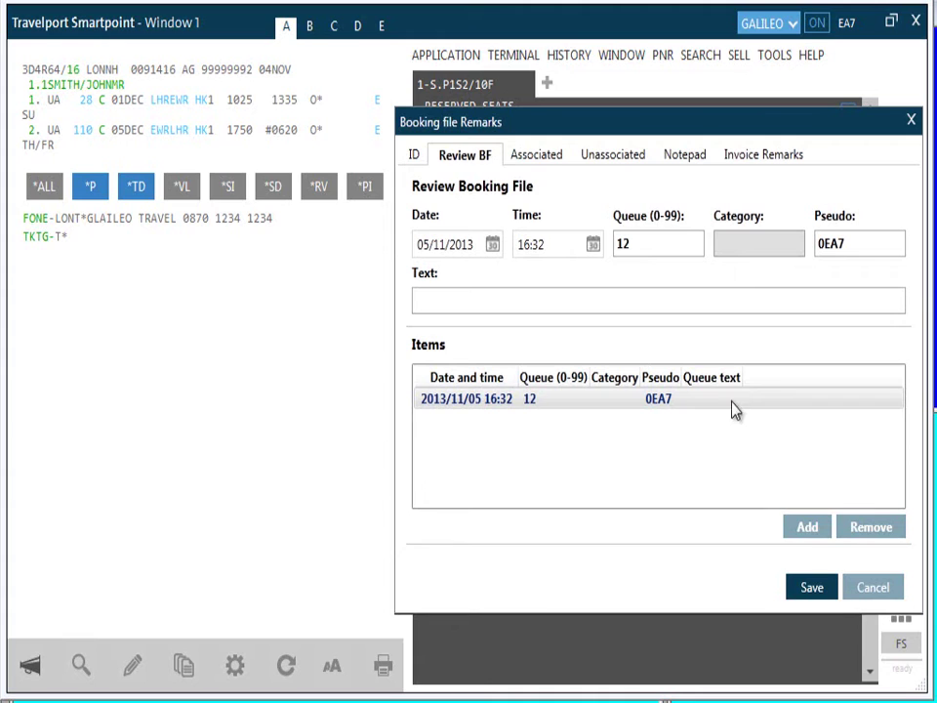
left_click(492, 245)
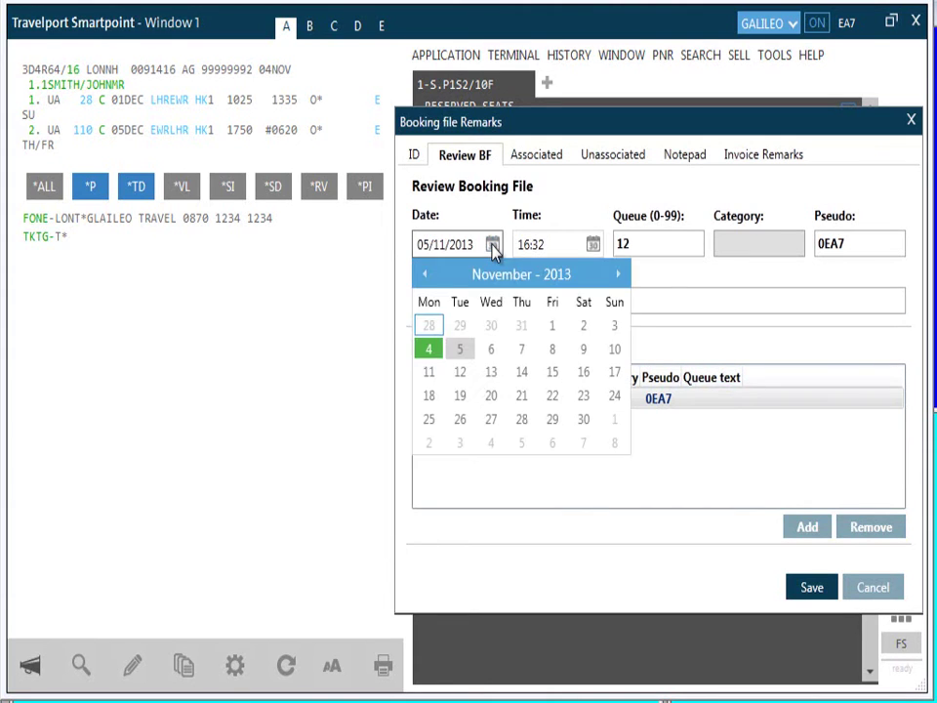
left_click(493, 351)
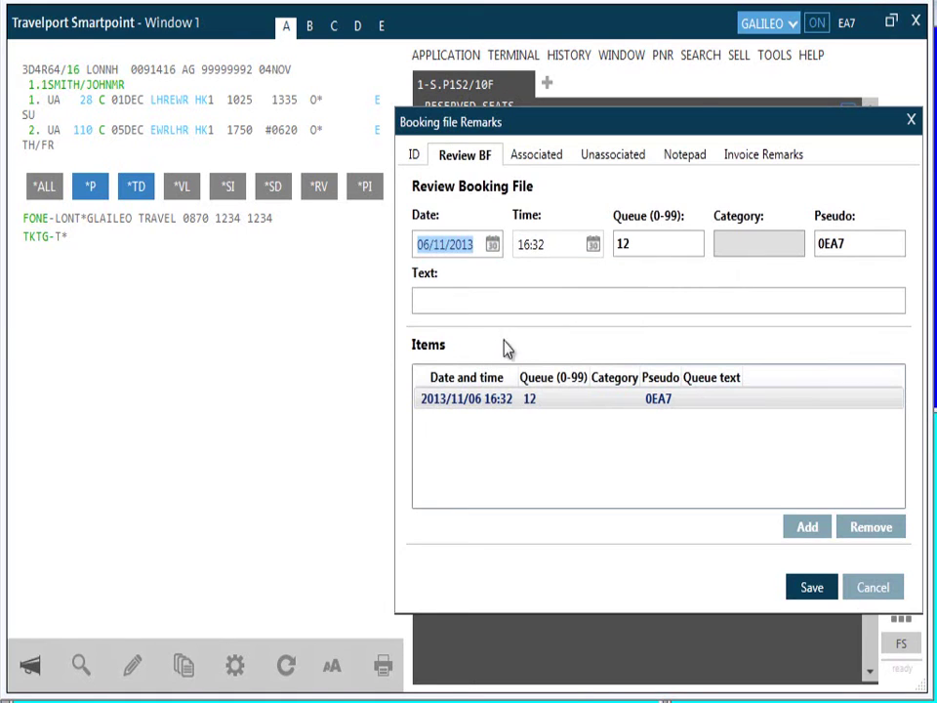
left_click(592, 244)
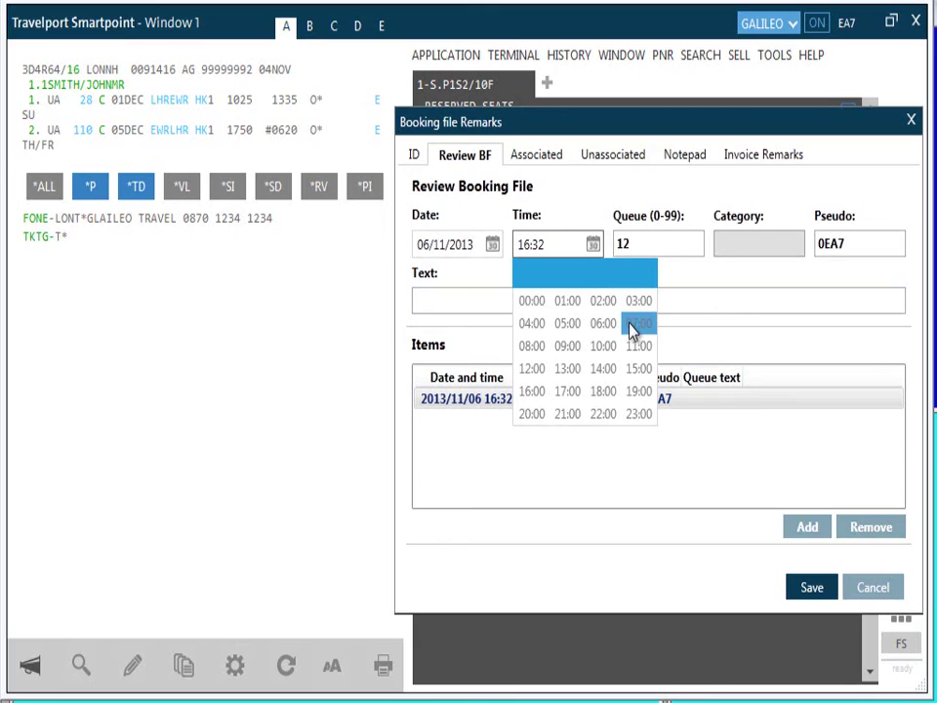
left_click(639, 347)
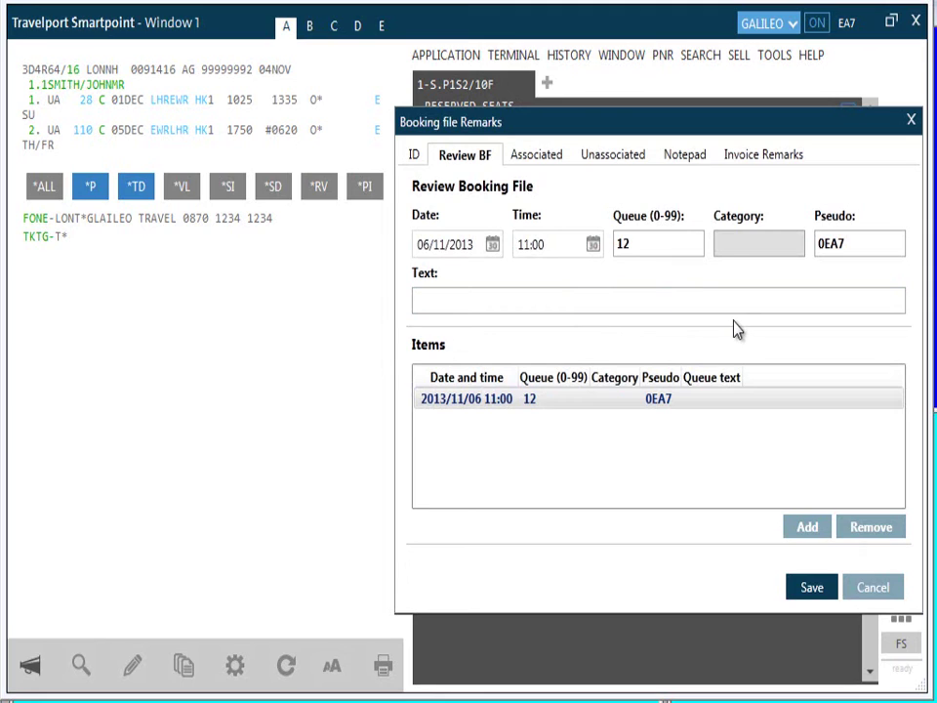
left_click(806, 527)
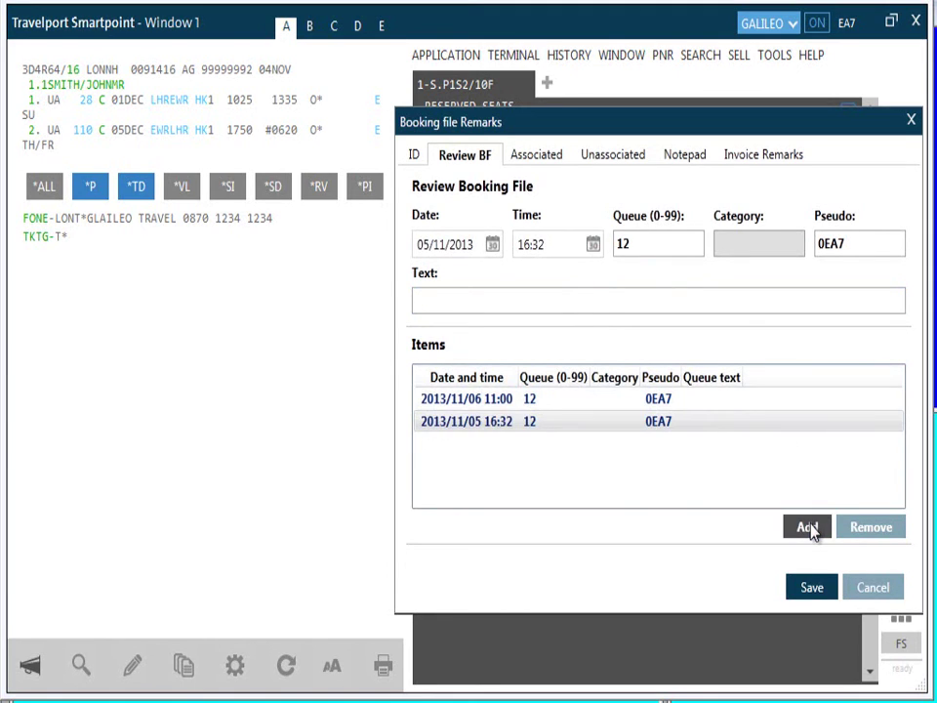
Step: Save the two review entries and reopen the Review BF list for editing
left_click(812, 588)
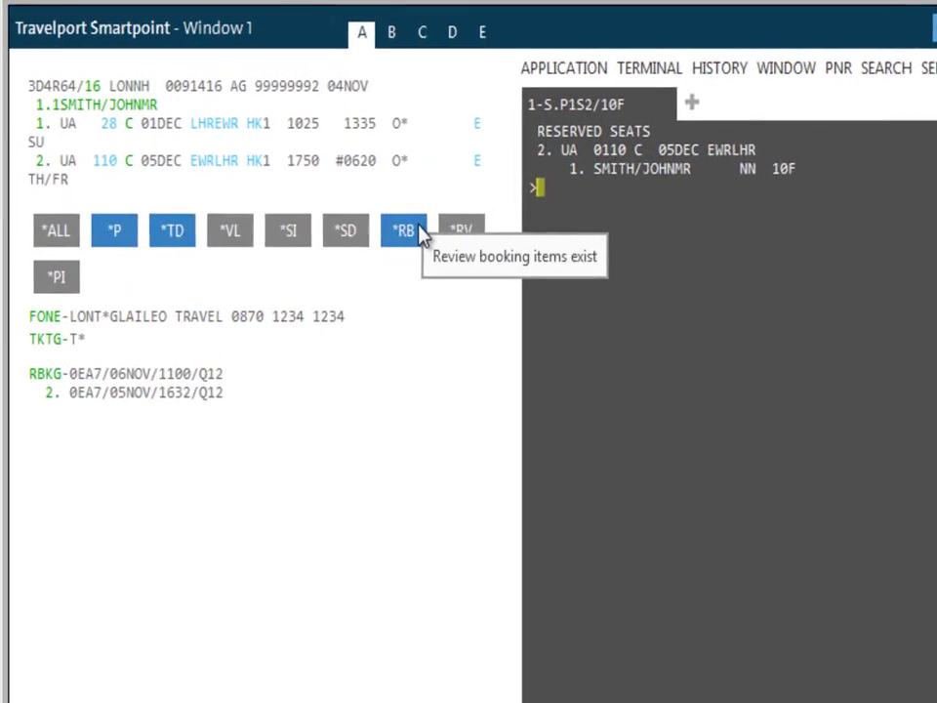
left_click(500, 274)
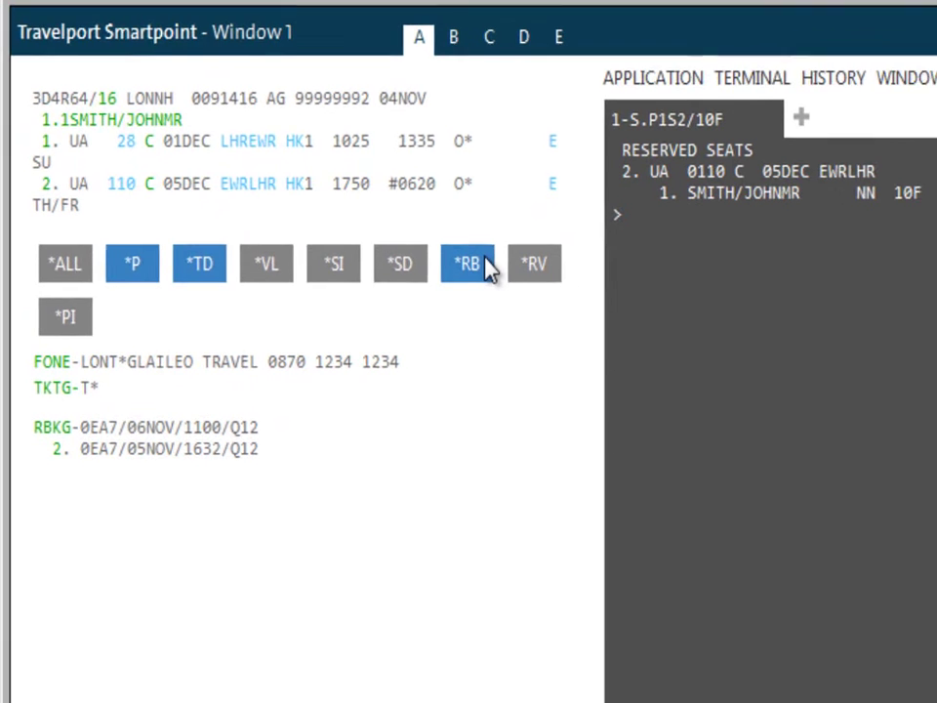
left_click(500, 274)
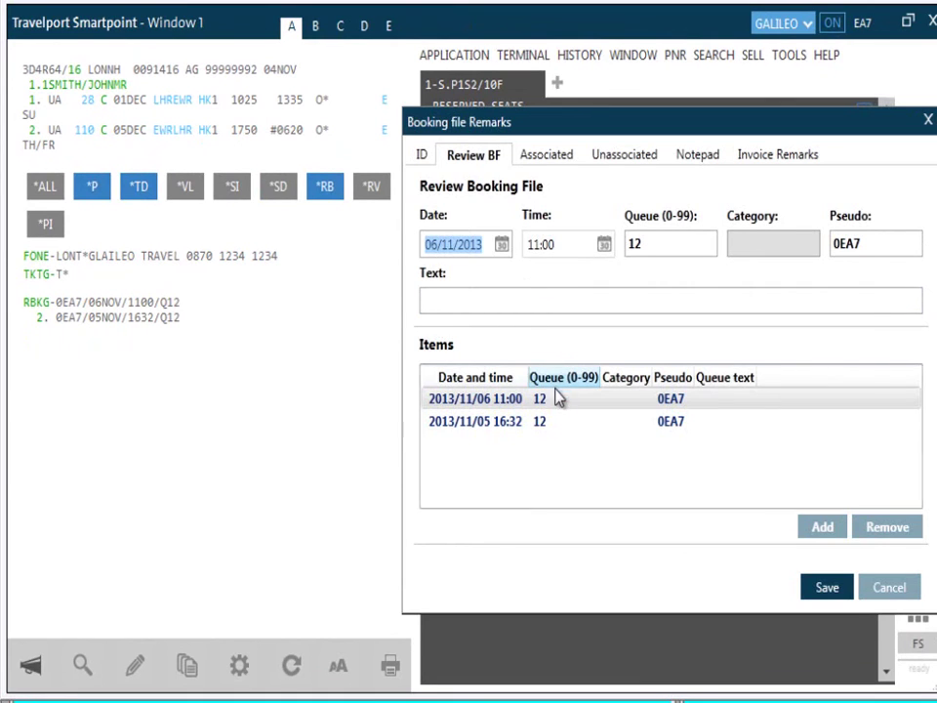
Step: Delete the 2013/11/05 16:32 review entry and save the booking
left_click(559, 422)
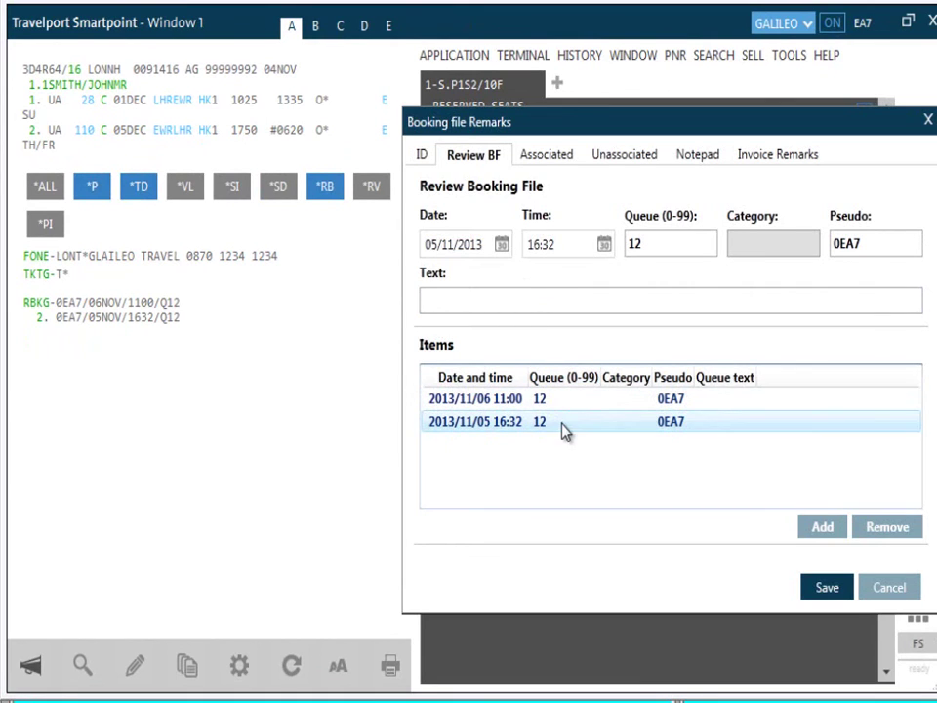
left_click(868, 527)
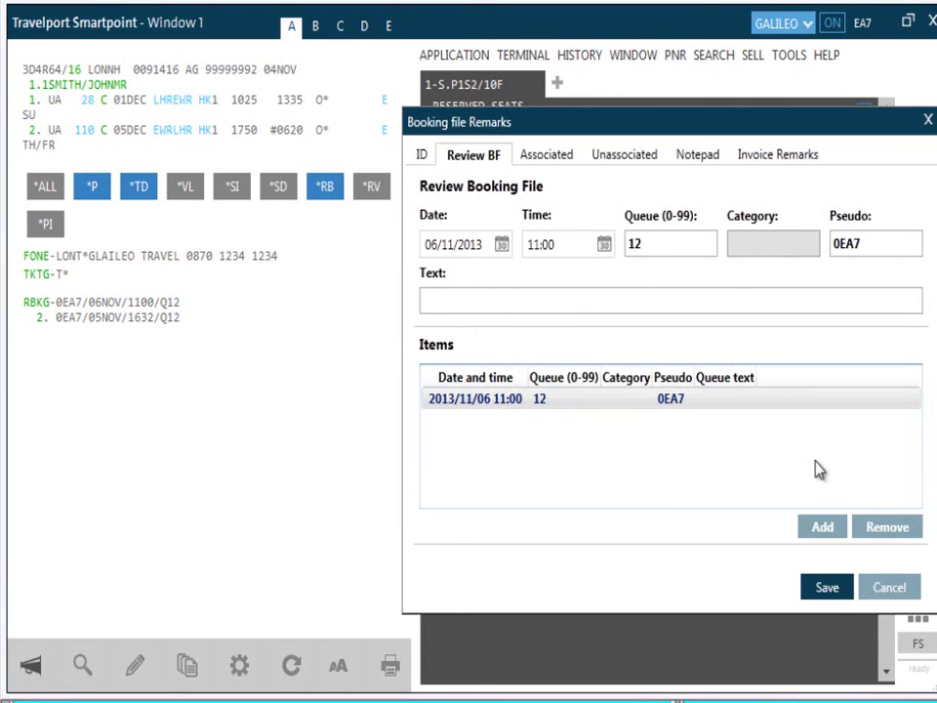
left_click(827, 586)
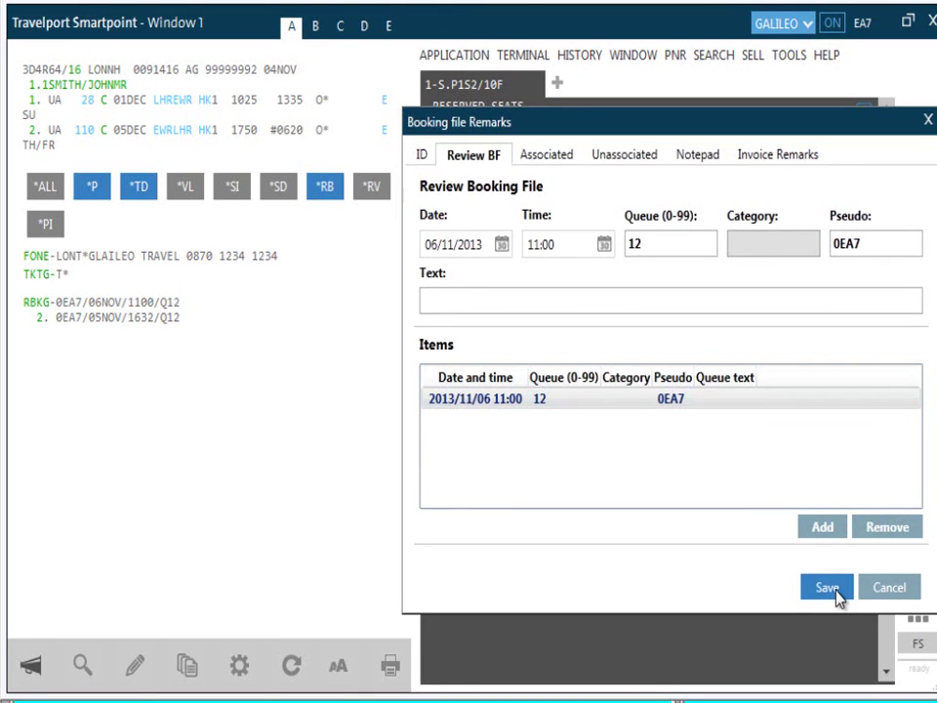
Step: Add and save the notepad remark 'MID SIZE CAR REQUIRED PICK UP/DROP OFF AIRPORT'
left_click(700, 164)
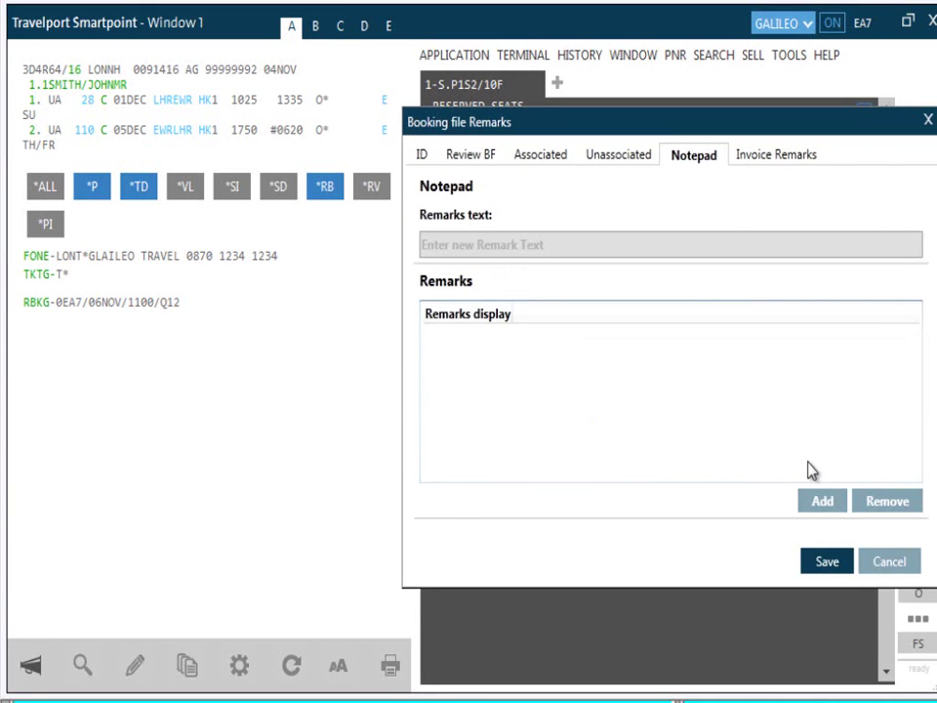
left_click(823, 501)
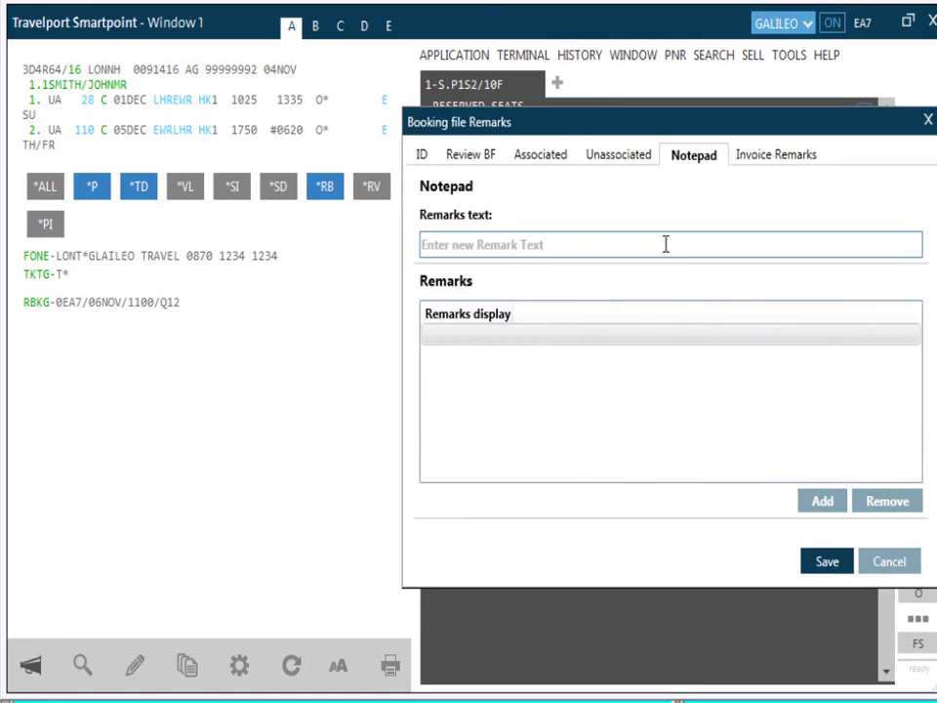
type("MID SIZE CAR REQUIRED PICK UP/DROP OFF AIRPORT")
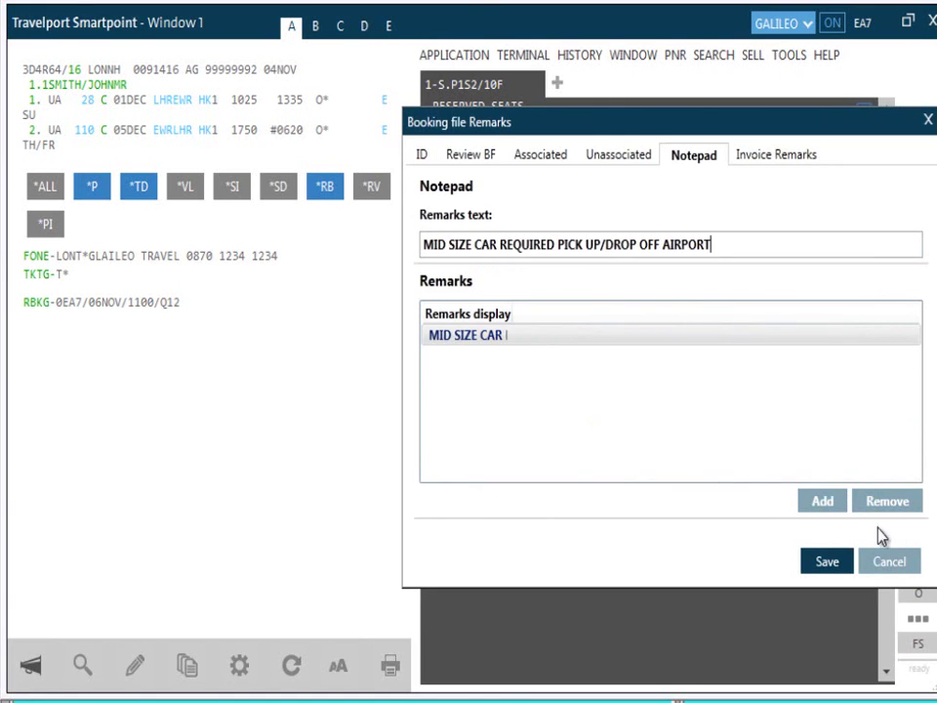
left_click(820, 564)
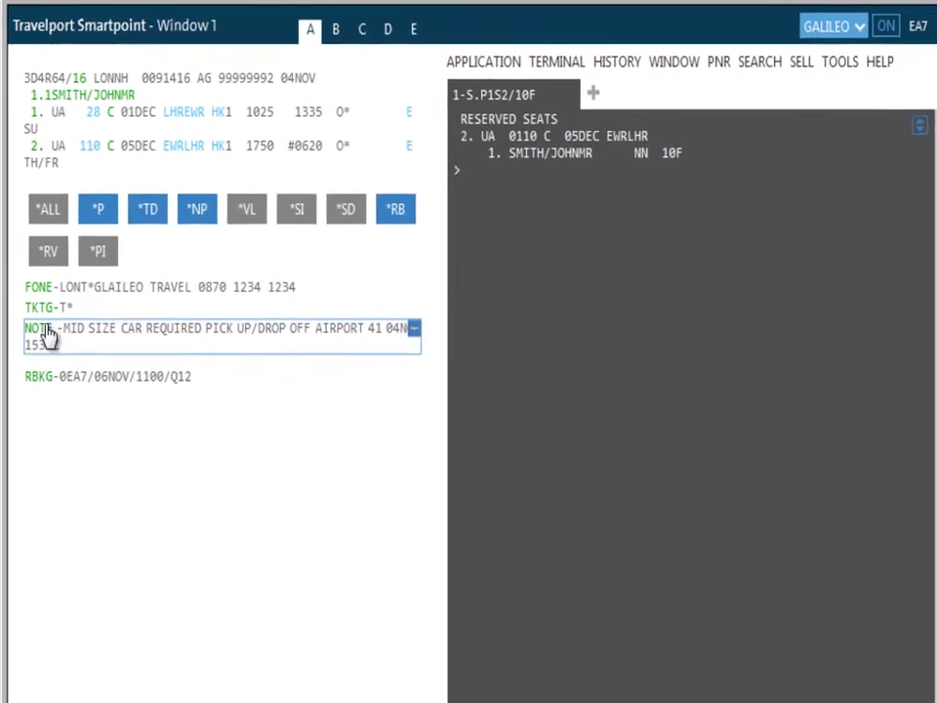
Step: Edit the car NOTE remark, replacing its ending with 'CITY PICK UP'
left_click(47, 333)
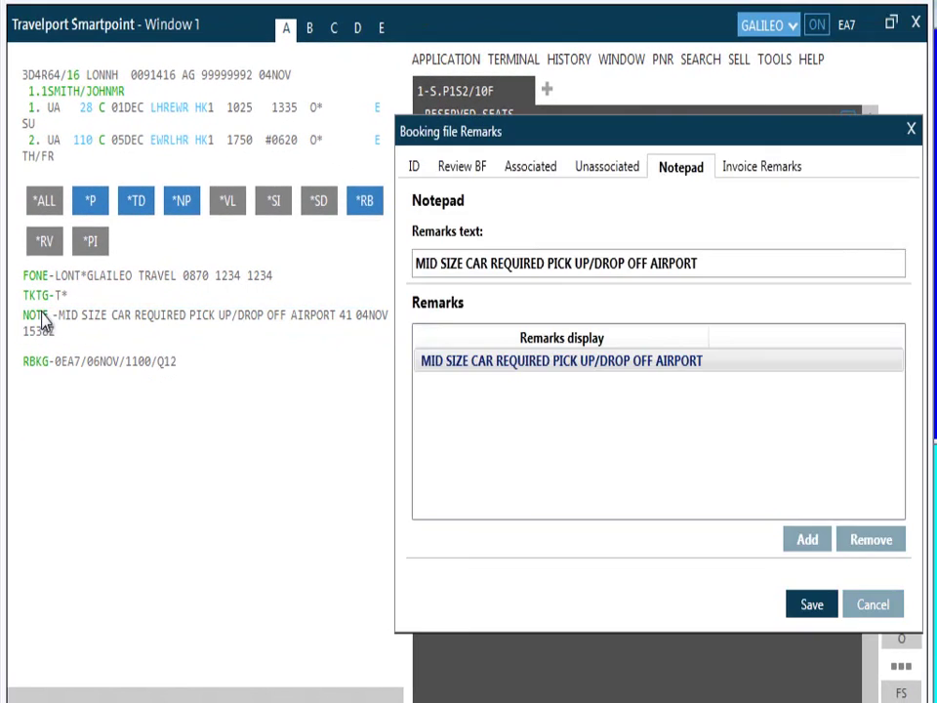
left_click(702, 262)
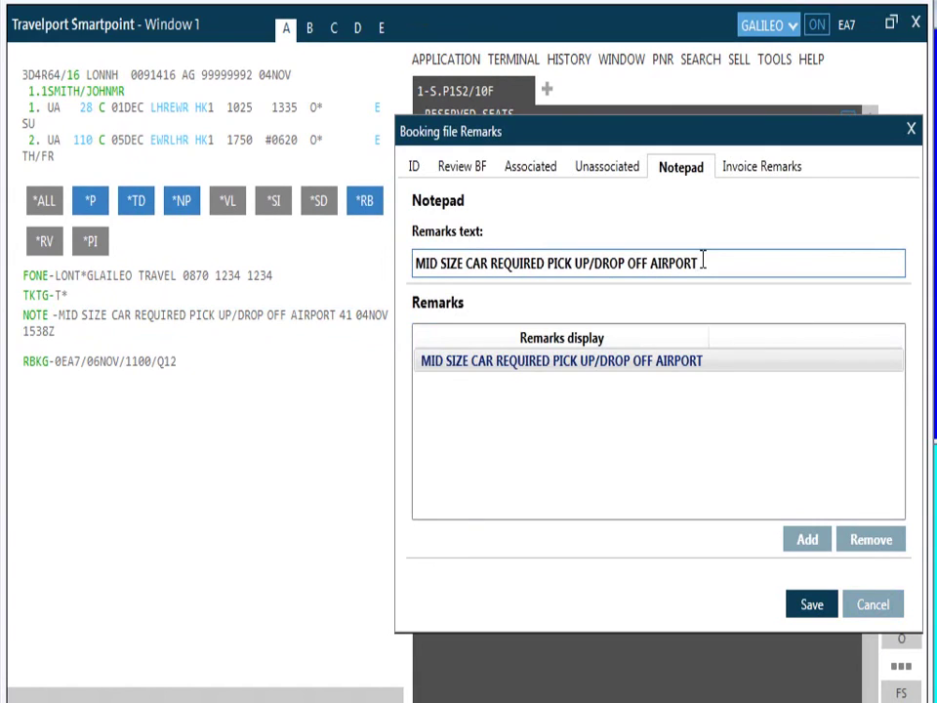
key("BackSpace")
key("BackSpace")
key("BackSpace")
key("BackSpace")
key("BackSpace")
key("BackSpace")
key("BackSpace")
key("BackSpace")
key("BackSpace")
key("BackSpace")
key("BackSpace")
key("BackSpace")
key("BackSpace")
key("BackSpace")
key("BackSpace")
key("BackSpace")
key("BackSpace")
key("BackSpace")
key("BackSpace")
key("BackSpace")
key("BackSpace")
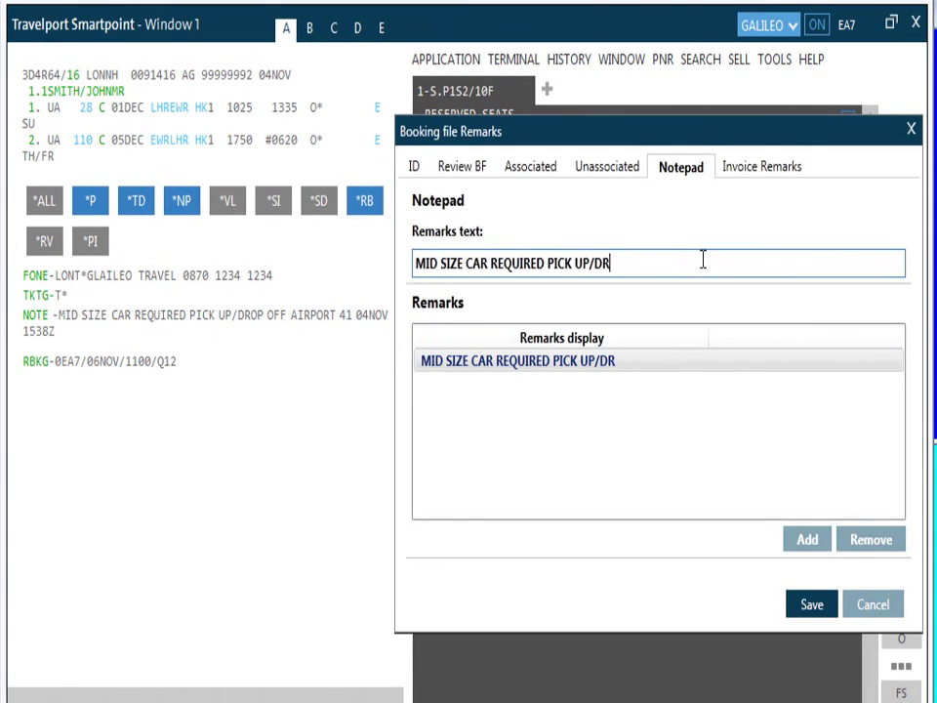
key("BackSpace")
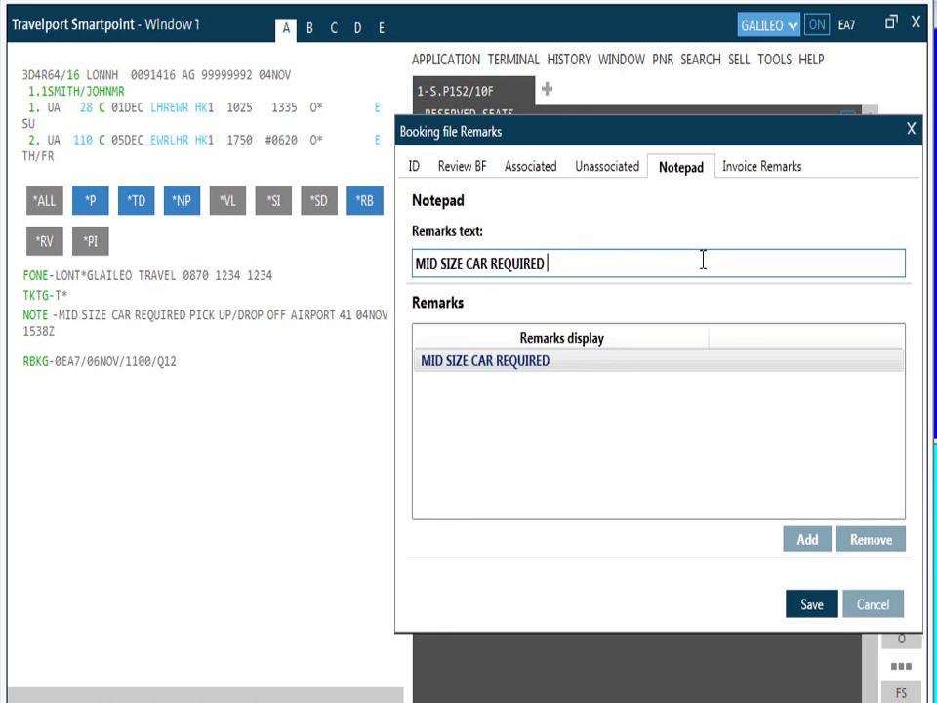
type("CITY PICK UP")
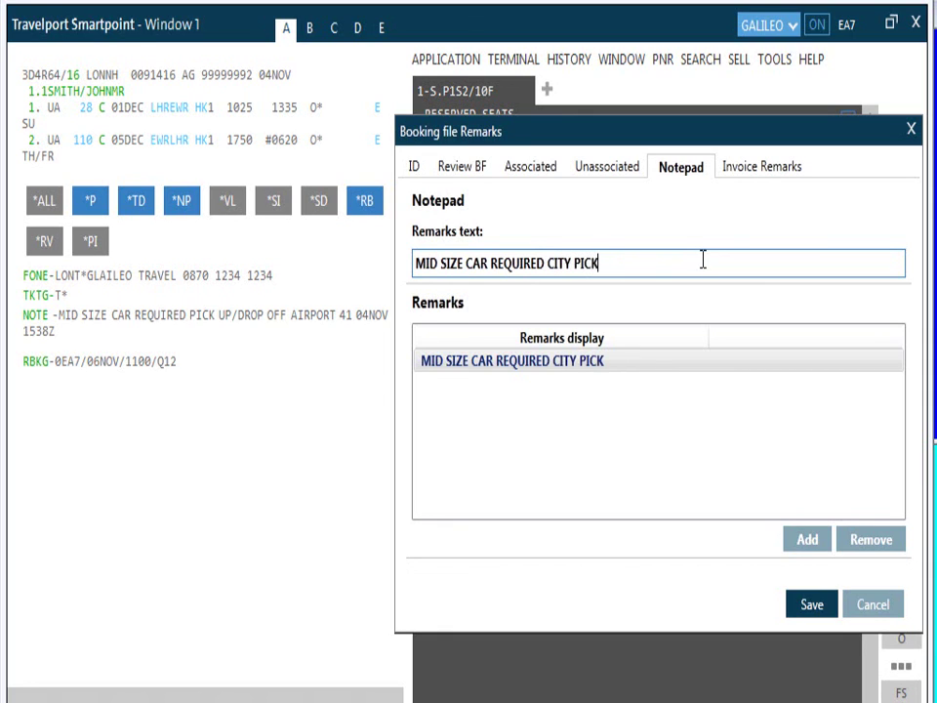
Step: Remove the edited car remark from Remarks display and save the booking
left_click(730, 365)
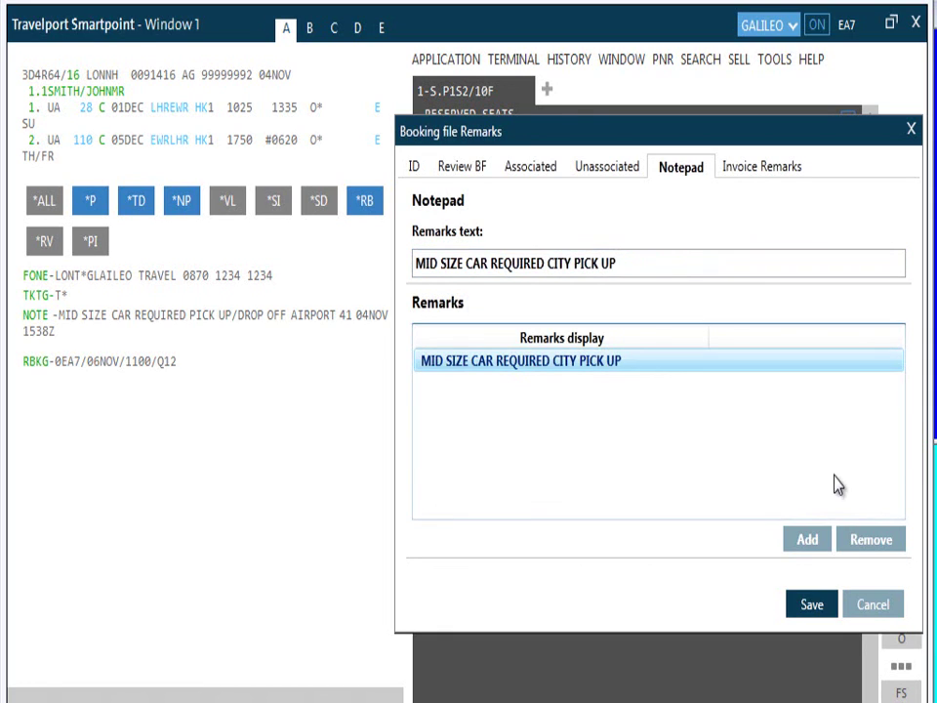
left_click(872, 542)
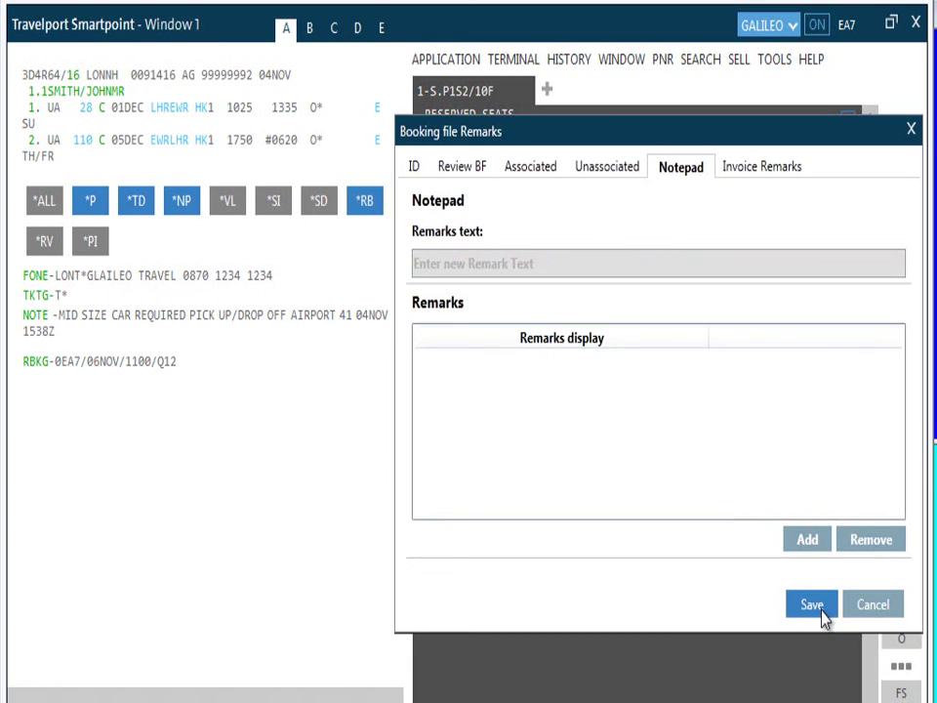
left_click(821, 608)
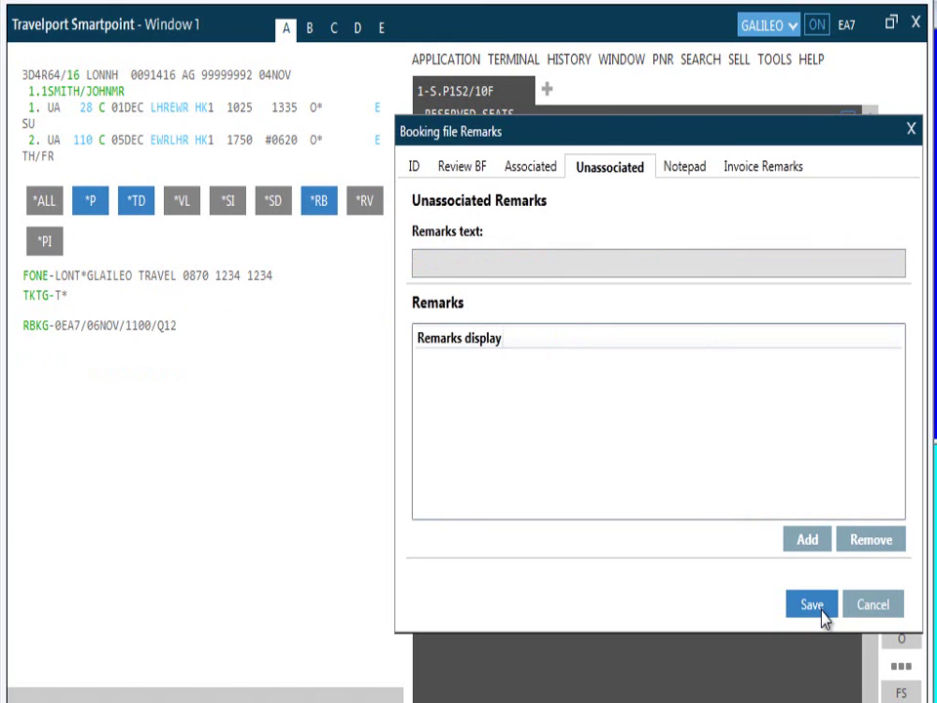